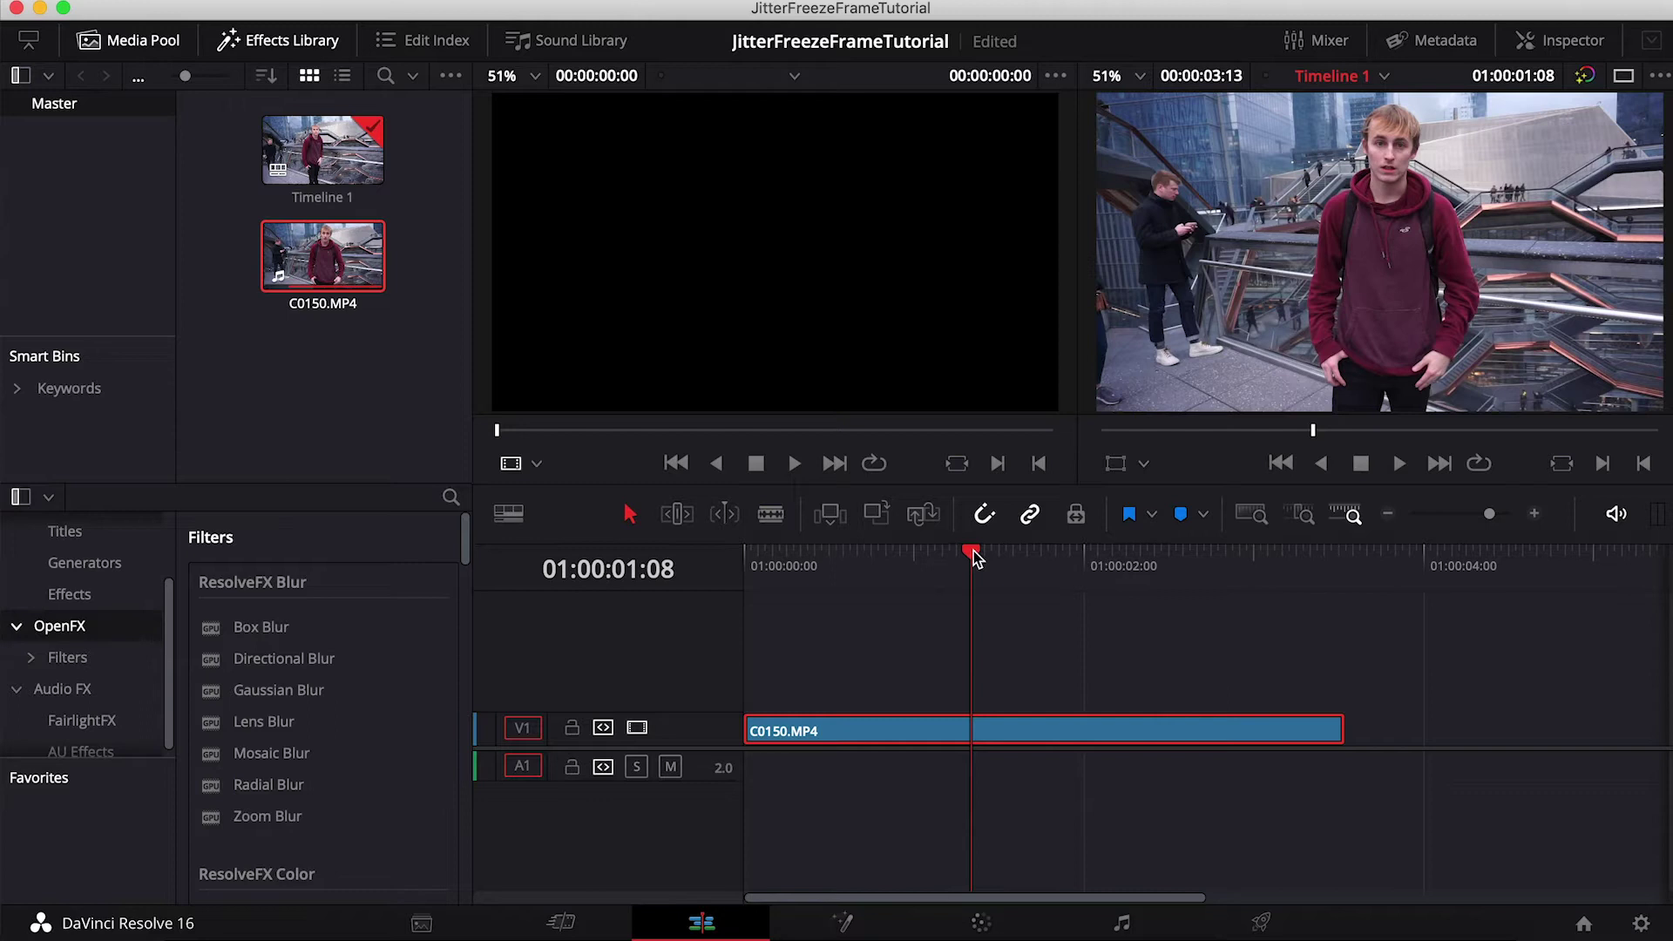
# Step: Scrub the C0150.MP4 clip and park the playhead at 01:00:01:04
pyautogui.moveTo(974, 559)
pyautogui.mouseDown()
pyautogui.moveTo(990, 559)
pyautogui.moveTo(974, 559)
pyautogui.mouseUp()
pyautogui.moveTo(983, 558); pyautogui.dragTo(945, 558)
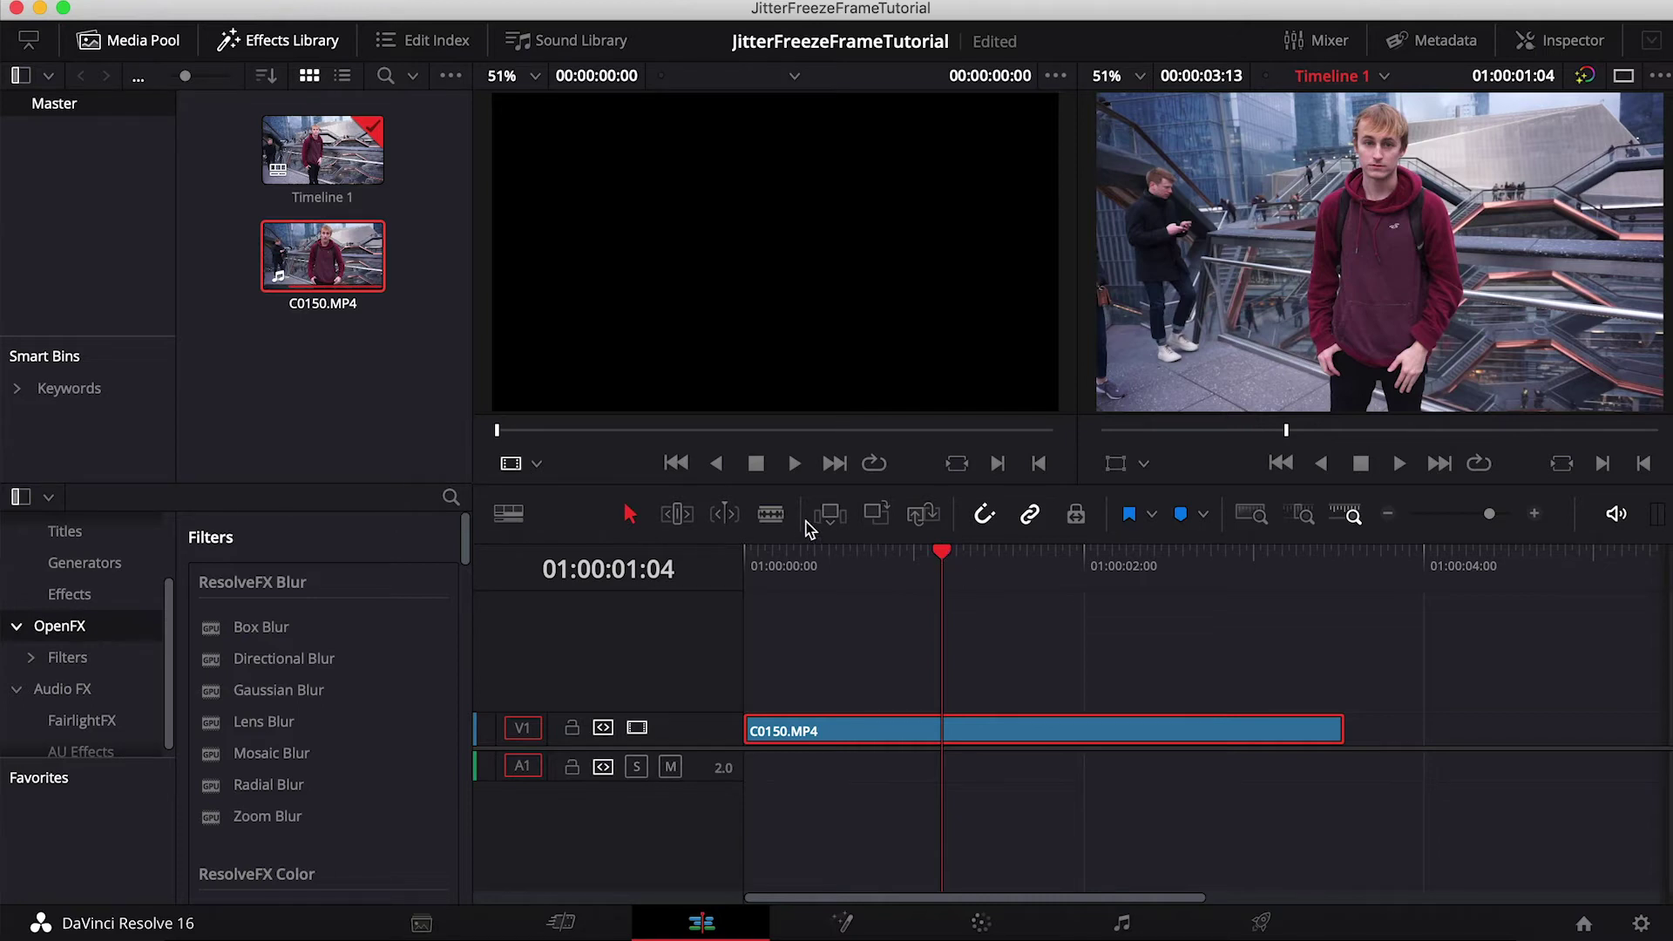
# Step: Blade-cut C0150.MP4 at 01:00:01:04 and 01:00:01:05, then select the one-frame slice
pyautogui.click(771, 515)
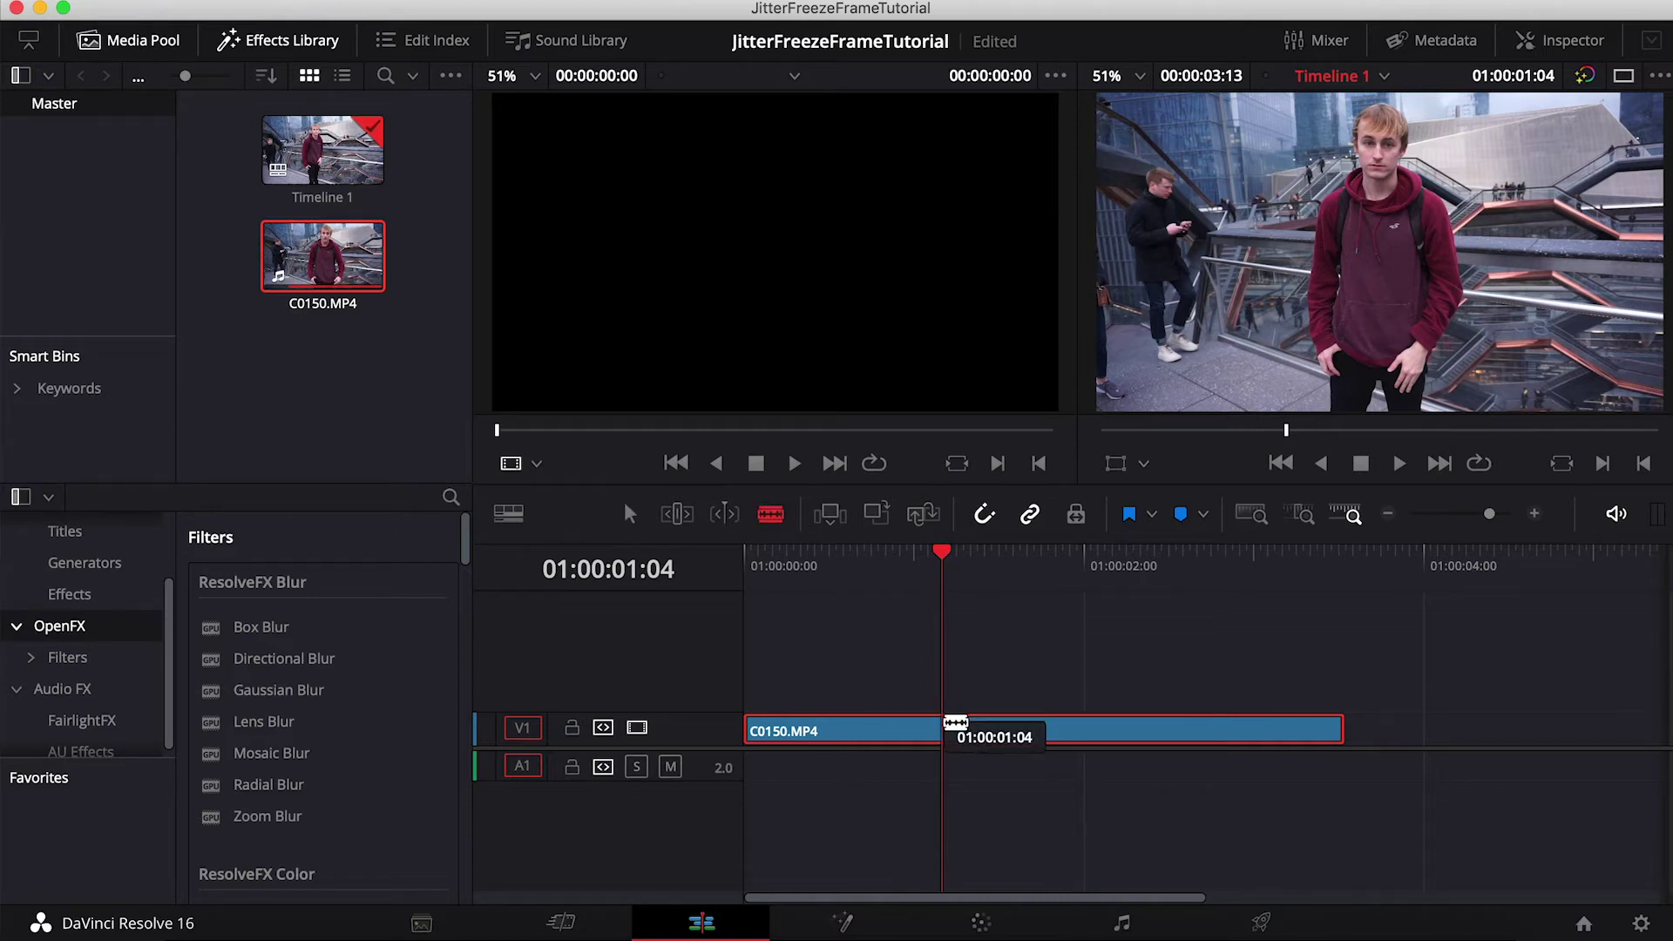
pyautogui.click(950, 723)
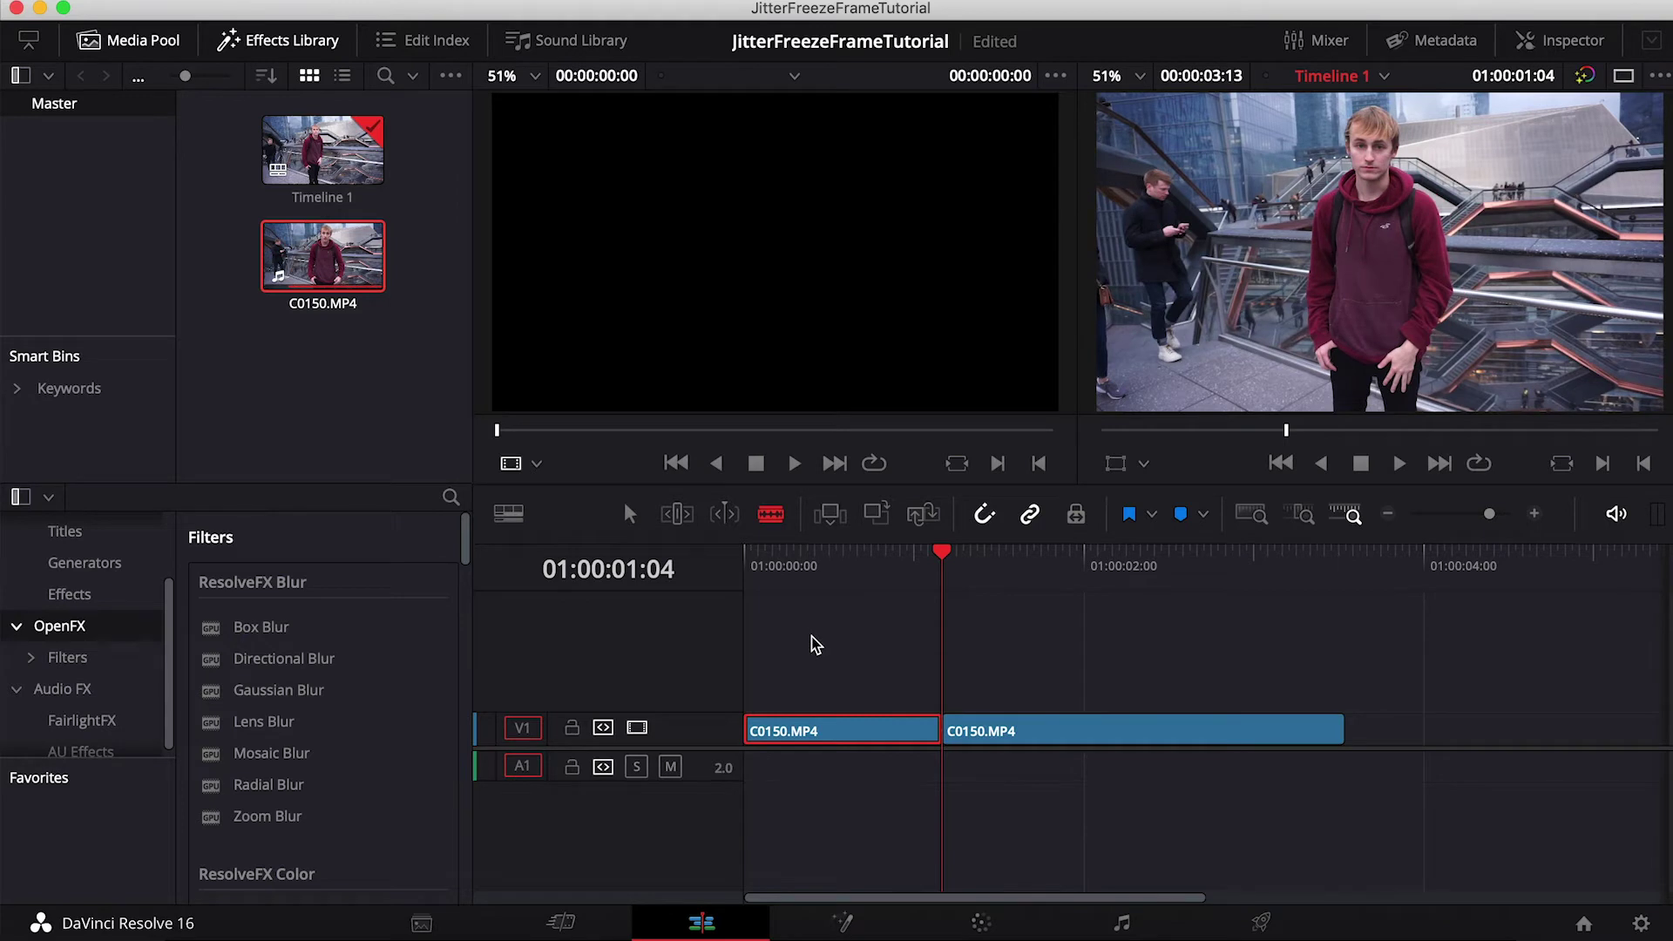
pyautogui.press('Right')
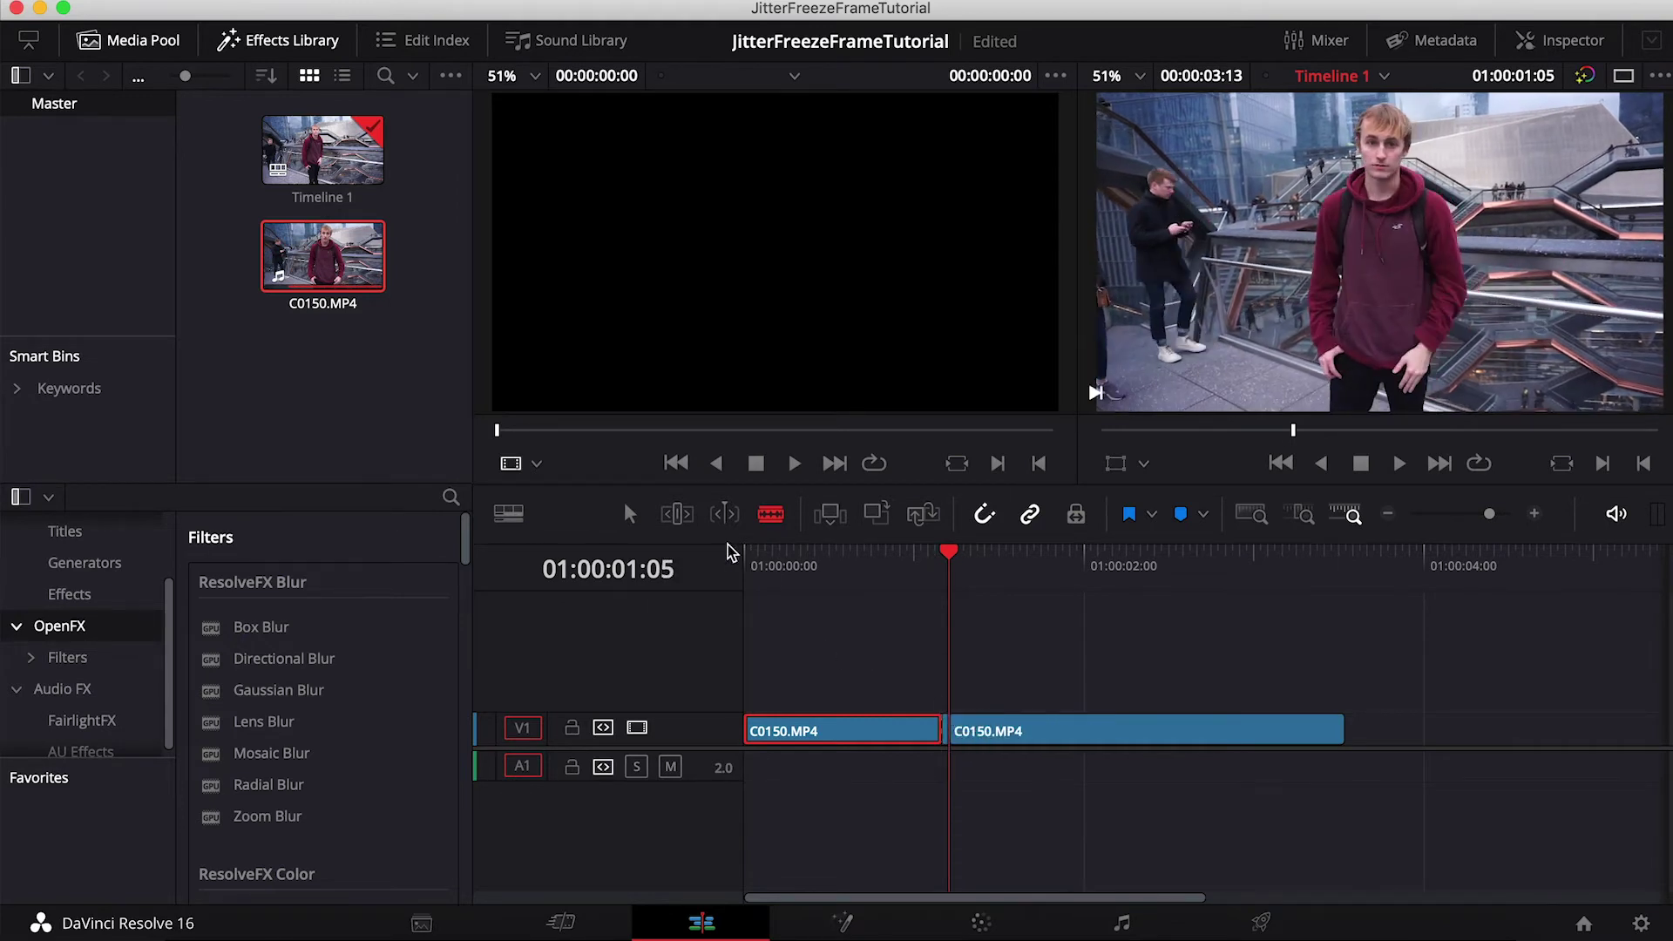
pyautogui.press('a')
pyautogui.press('Right')
pyautogui.press('Right')
pyautogui.press('Right')
pyautogui.press('Right')
pyautogui.press('Right')
pyautogui.press('Right')
pyautogui.click(947, 729)
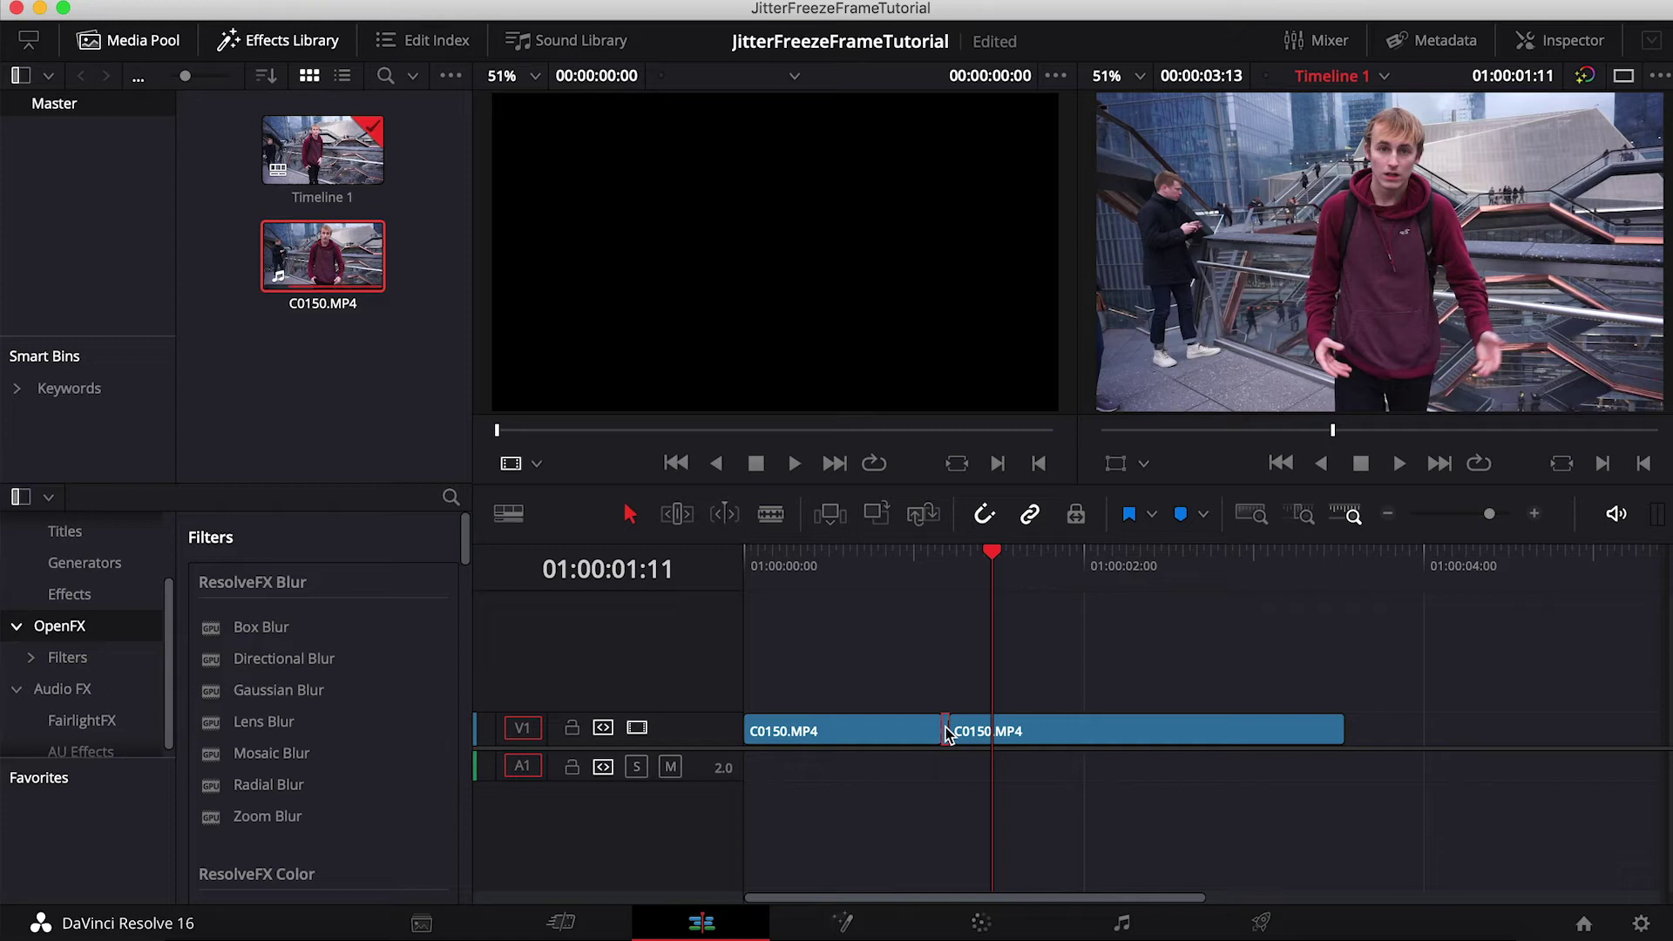
# Step: Move the one-frame slice up to V2 and make it a freeze frame via Change Clip Speed
pyautogui.moveTo(947, 732); pyautogui.dragTo(945, 697)
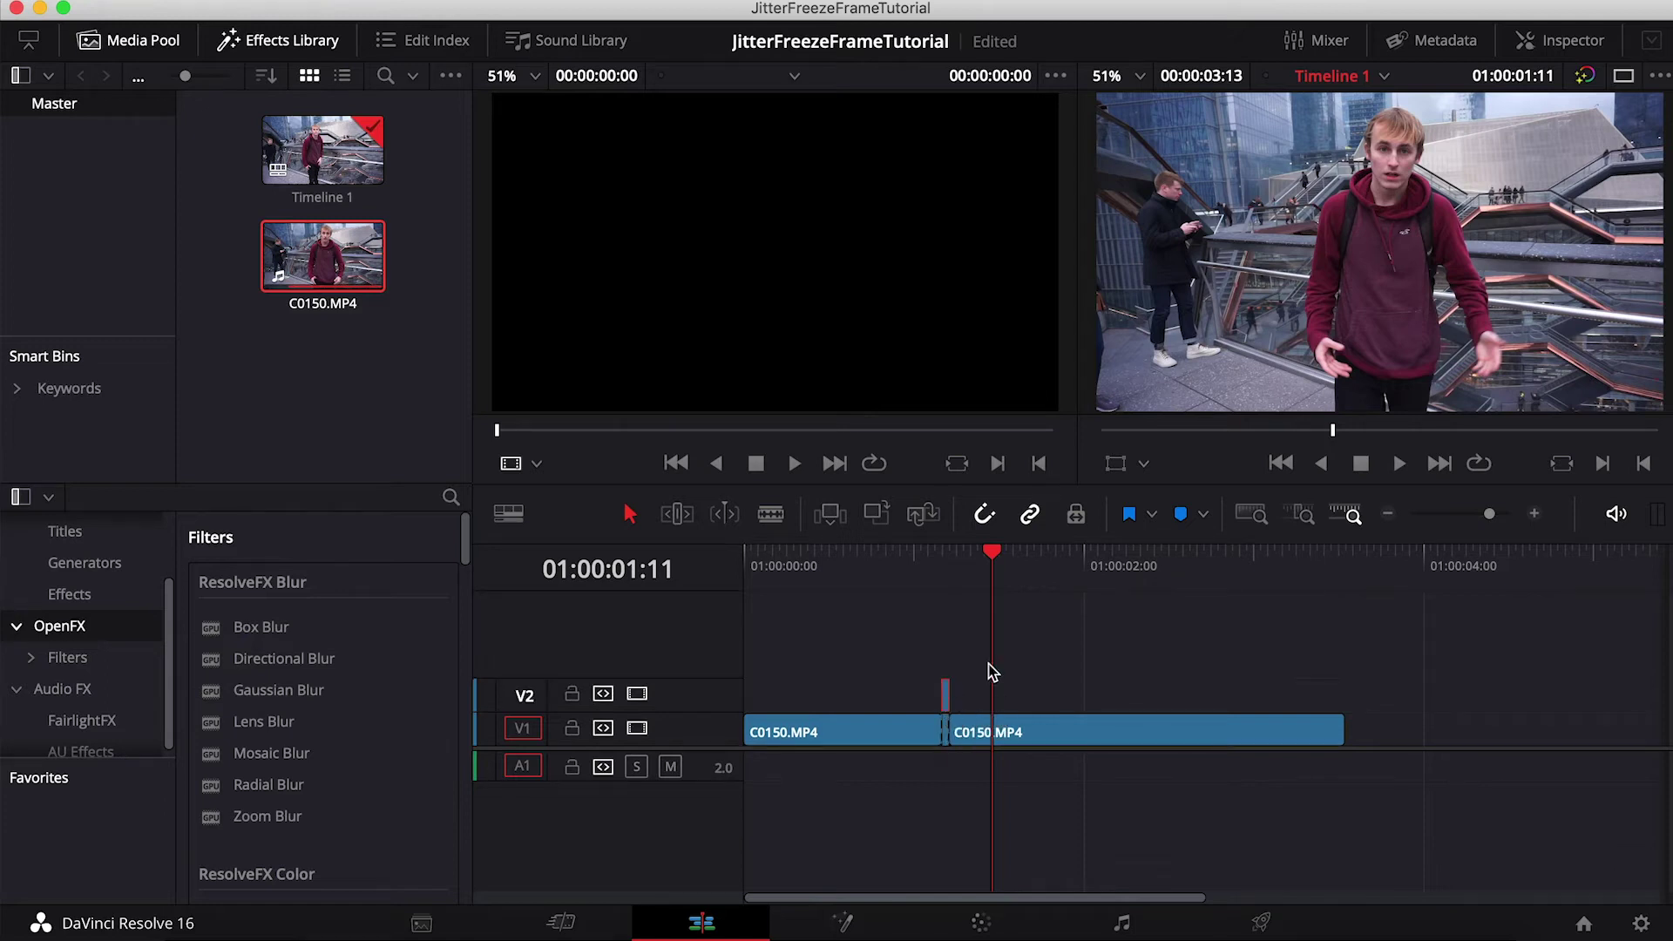
pyautogui.rightClick(949, 696)
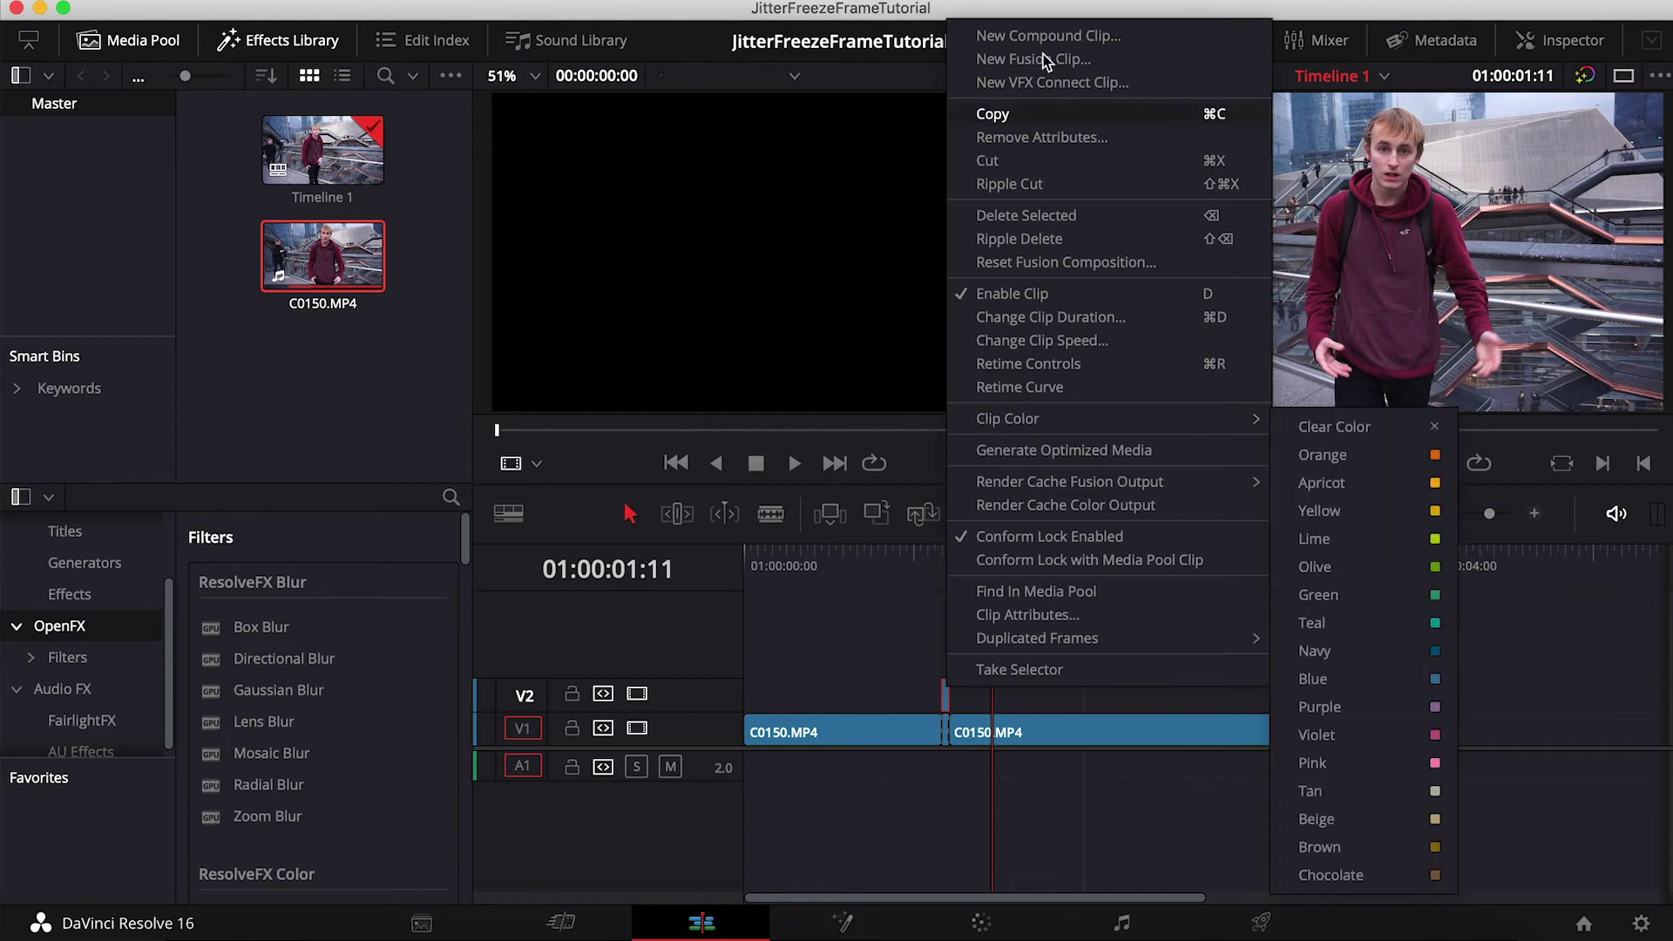
pyautogui.click(1051, 341)
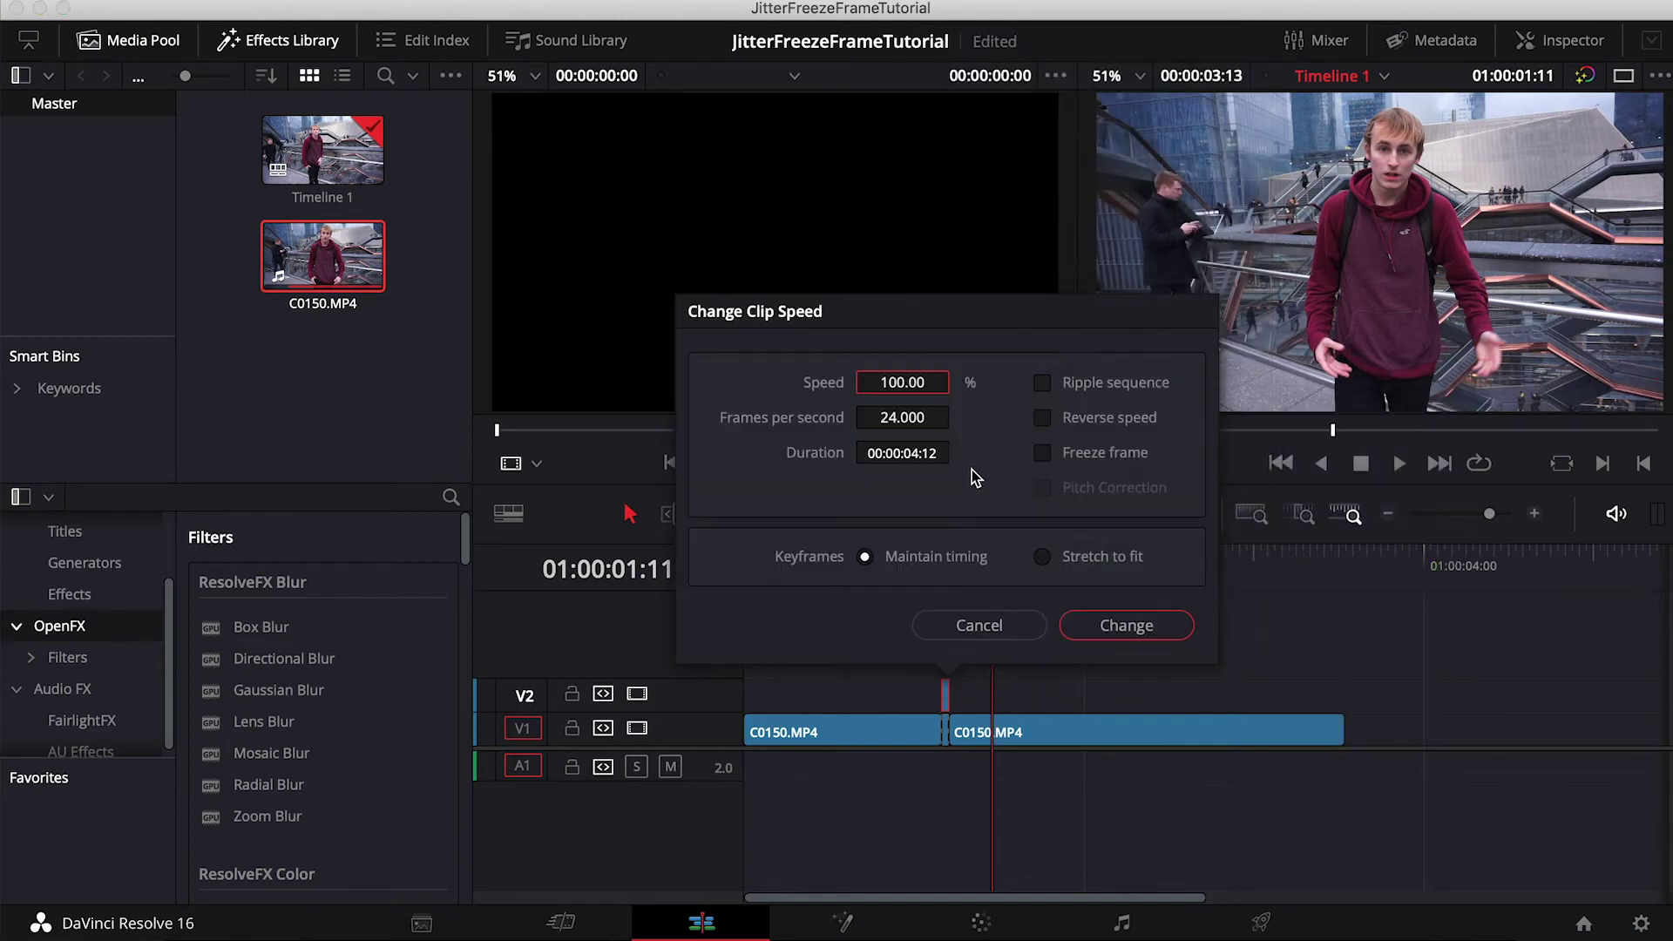
pyautogui.click(1043, 454)
pyautogui.click(1120, 625)
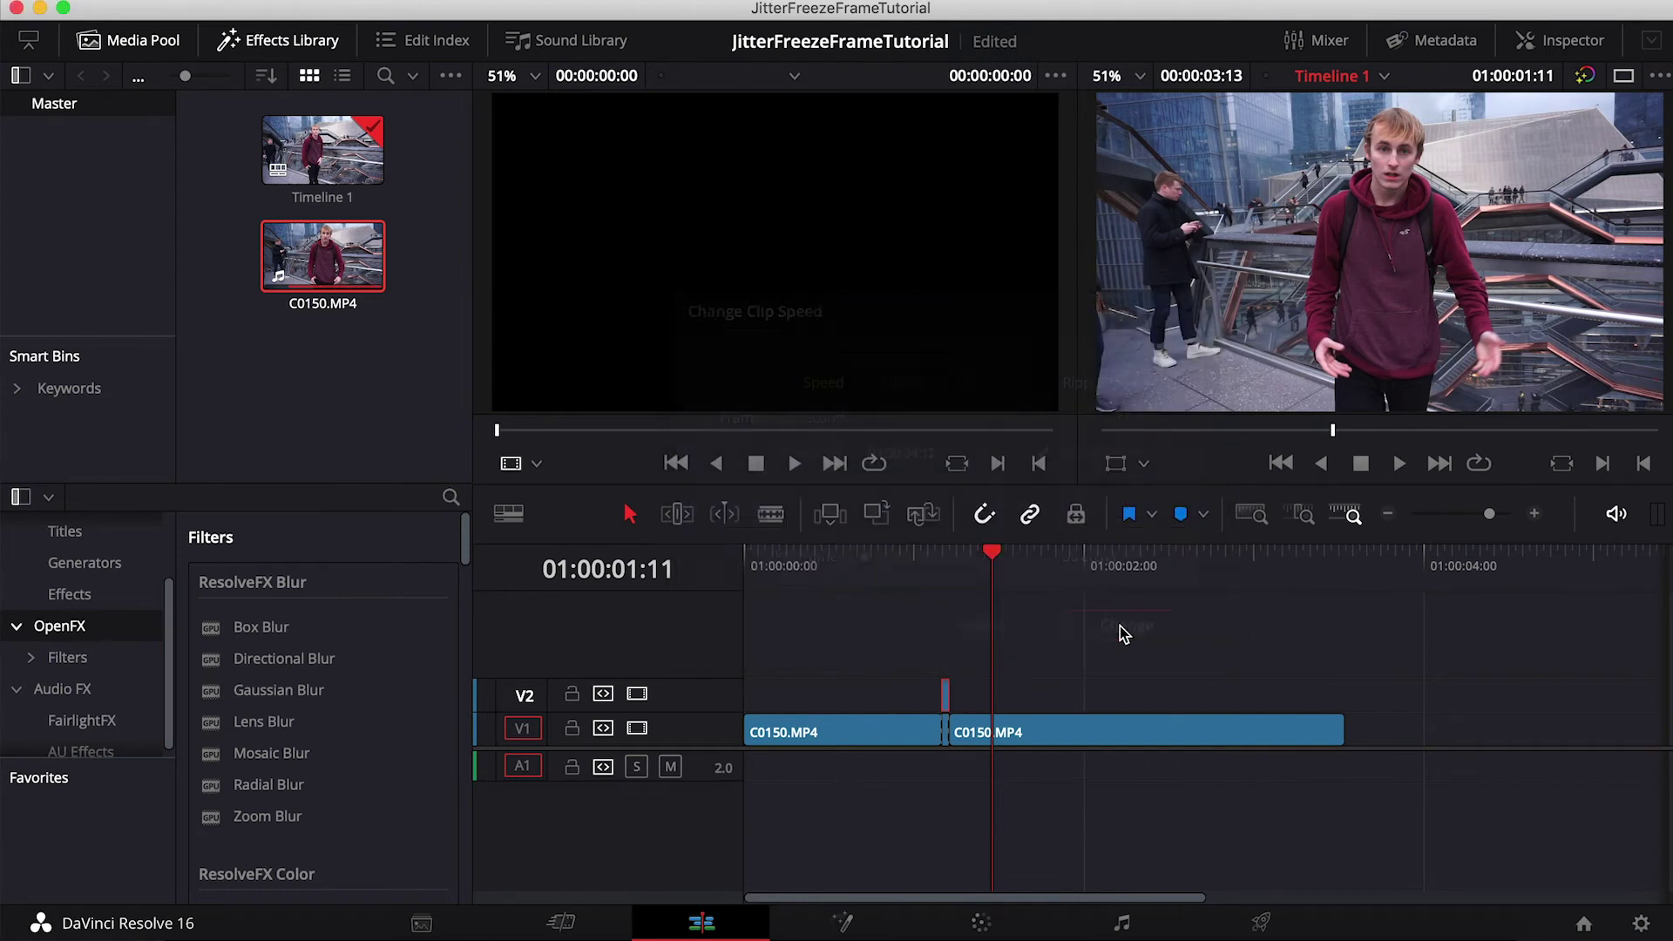
# Step: Extend the freeze clip four frames earlier, return the playhead to 01:00:01:04, and switch to Color
pyautogui.moveTo(941, 693); pyautogui.dragTo(893, 693)
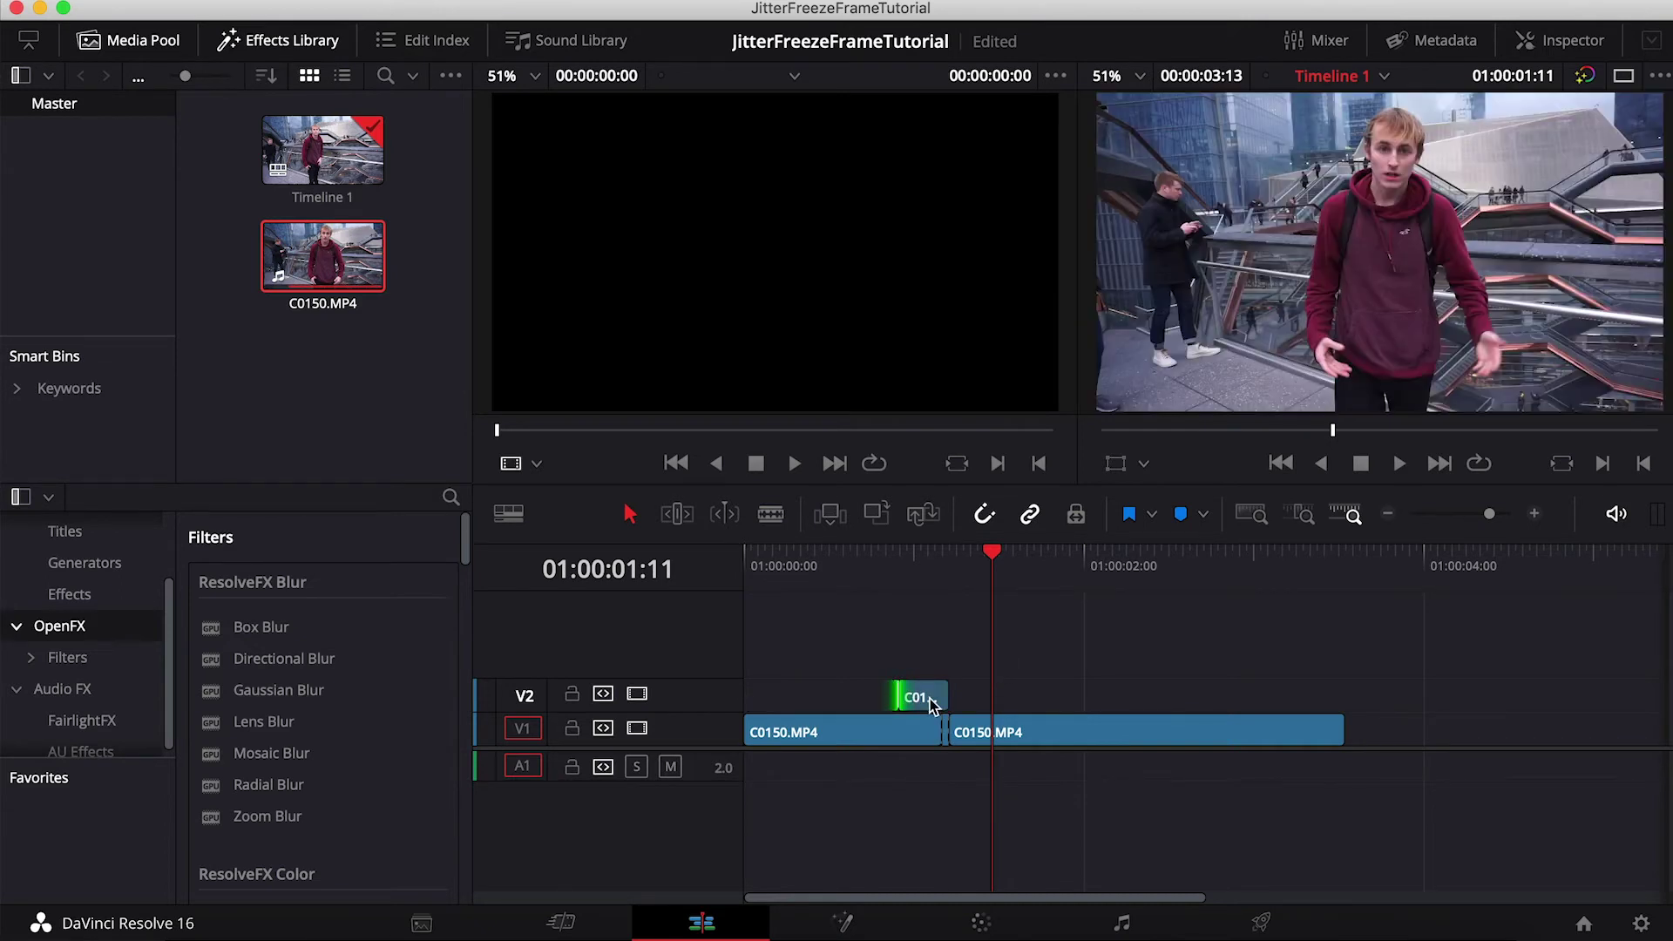
pyautogui.click(931, 705)
pyautogui.moveTo(998, 569); pyautogui.dragTo(941, 566)
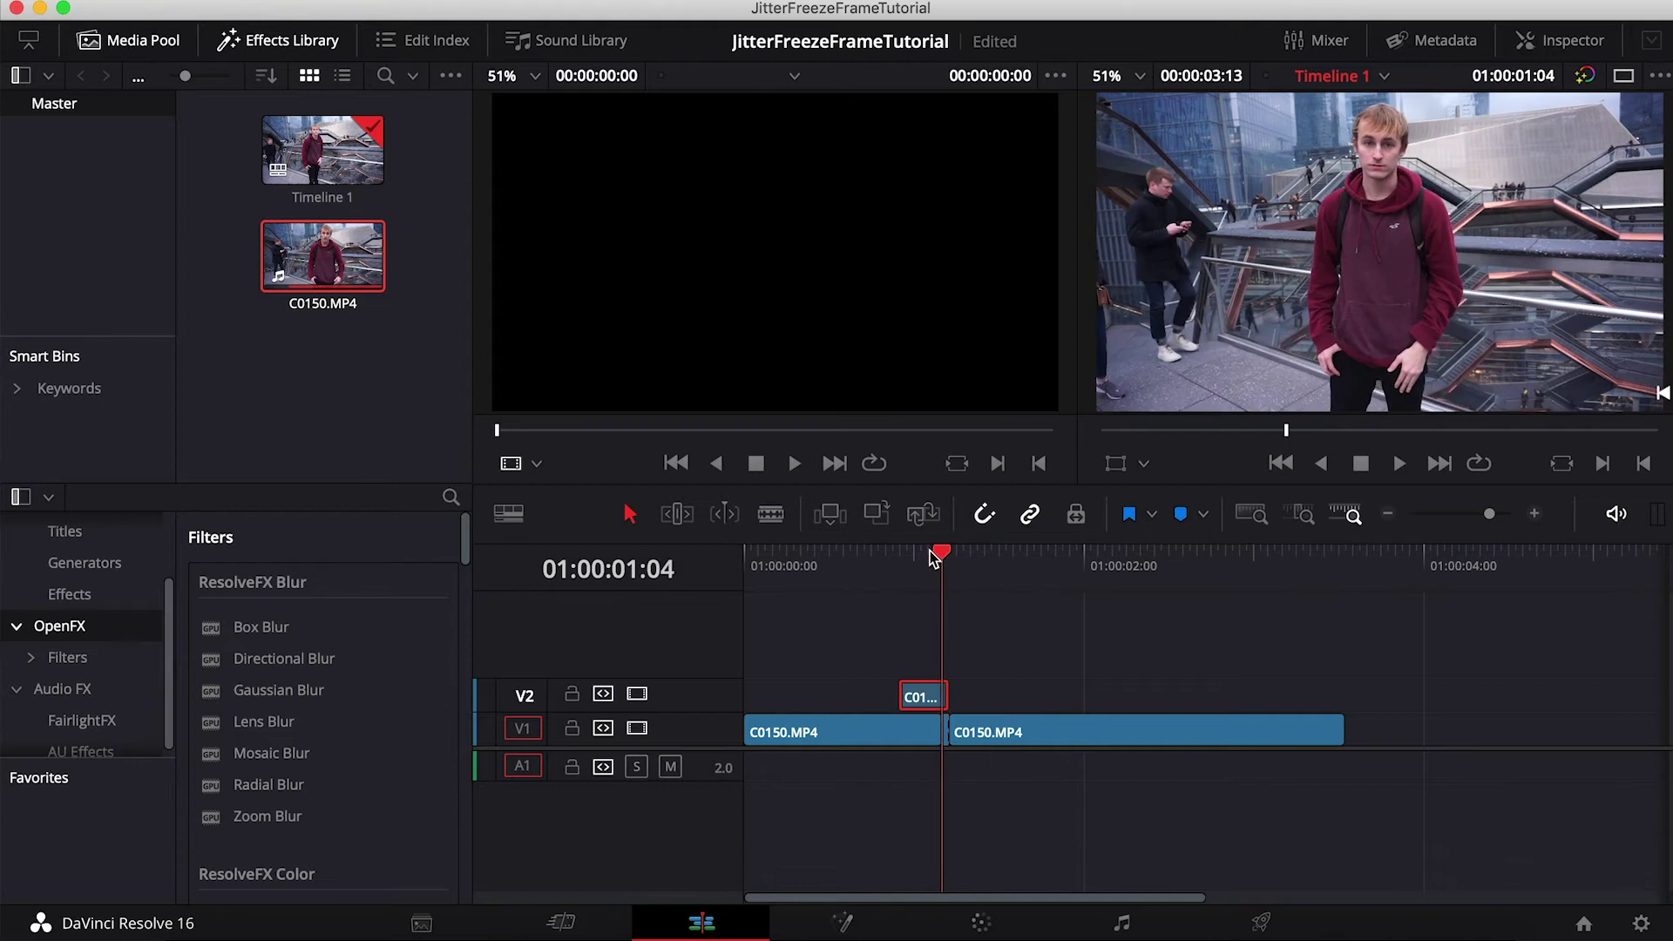
pyautogui.click(985, 925)
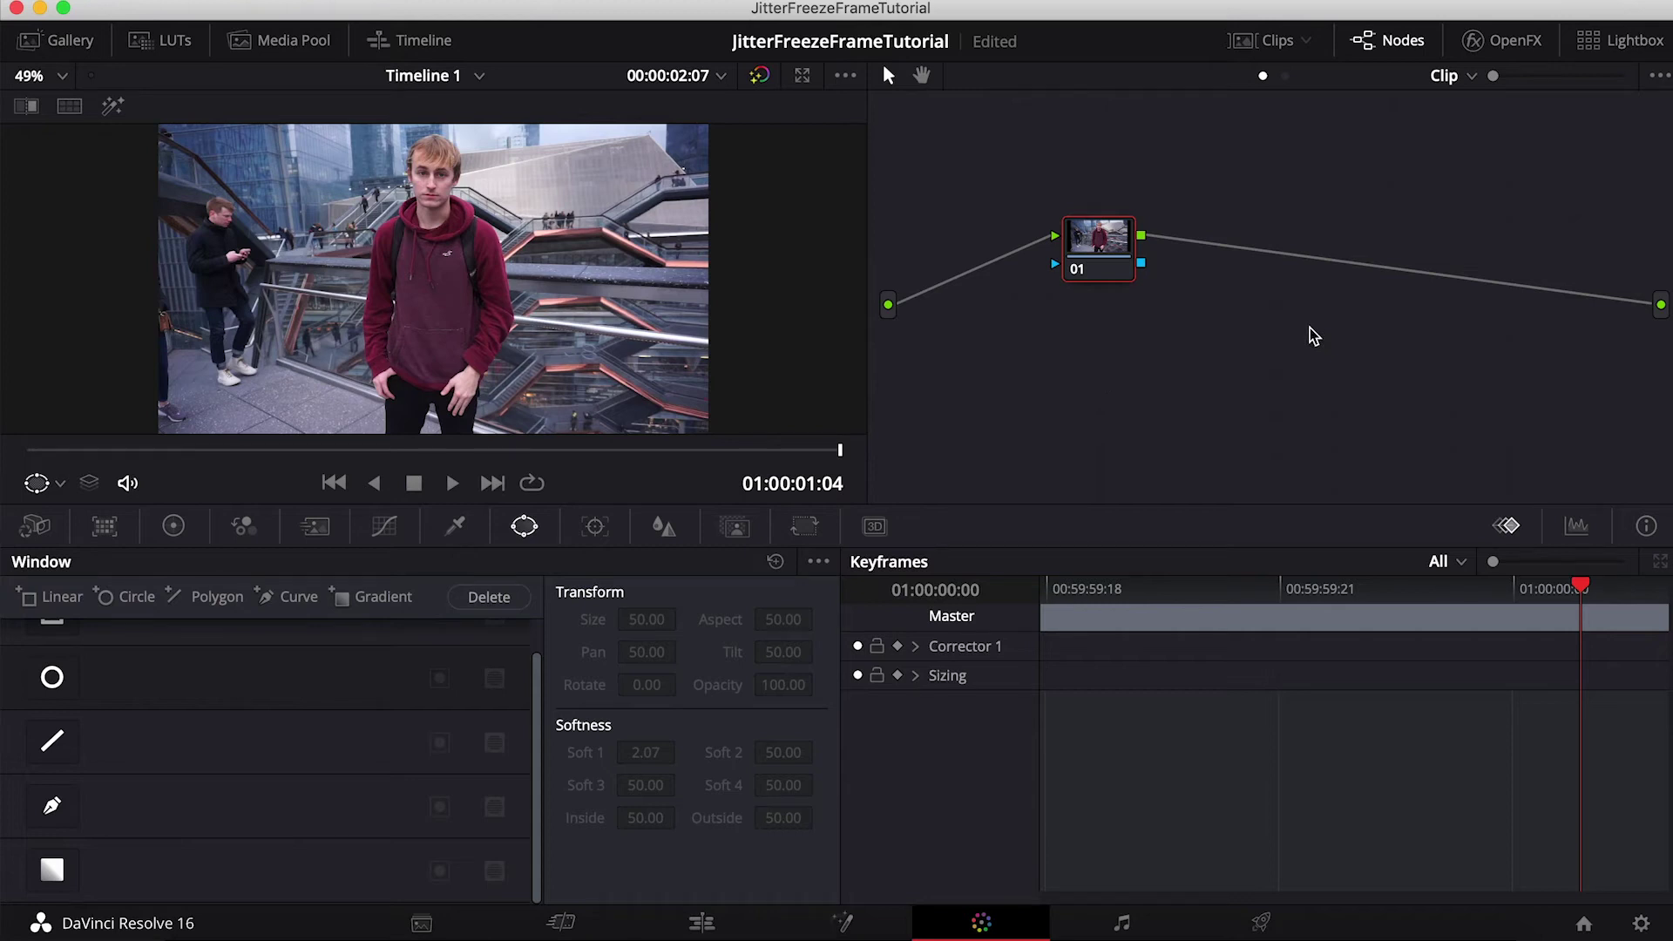
# Step: Add serial node 02 and wire its key output to a new Alpha Output in the node graph
pyautogui.hotkey('alt', 's')
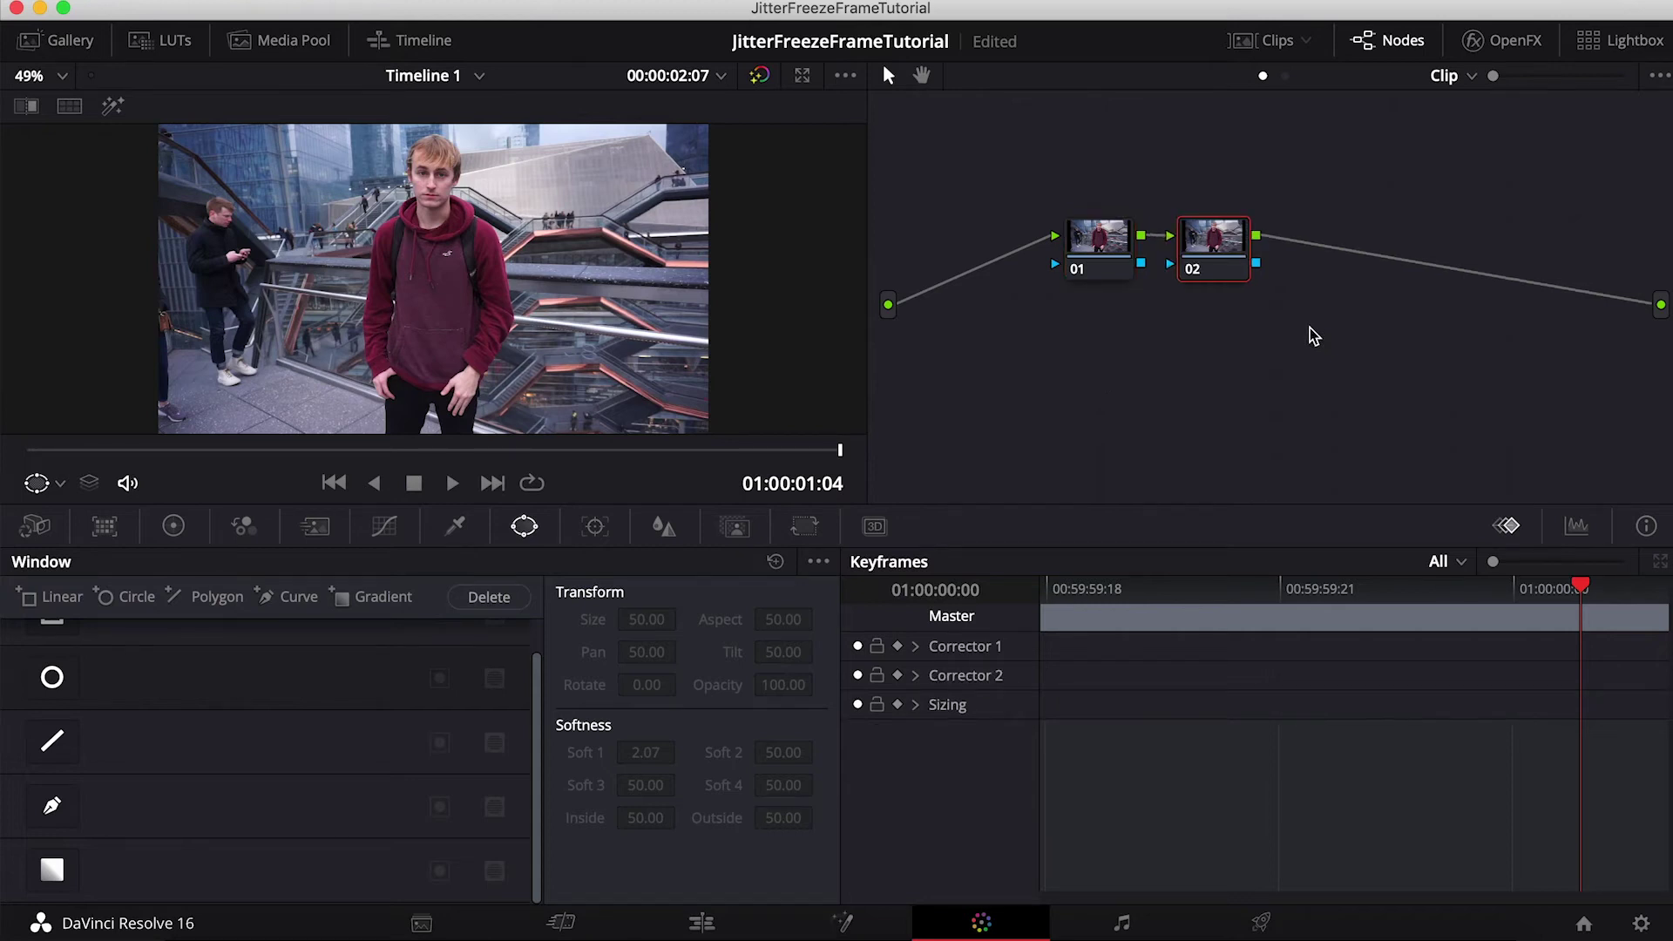
pyautogui.rightClick(1632, 395)
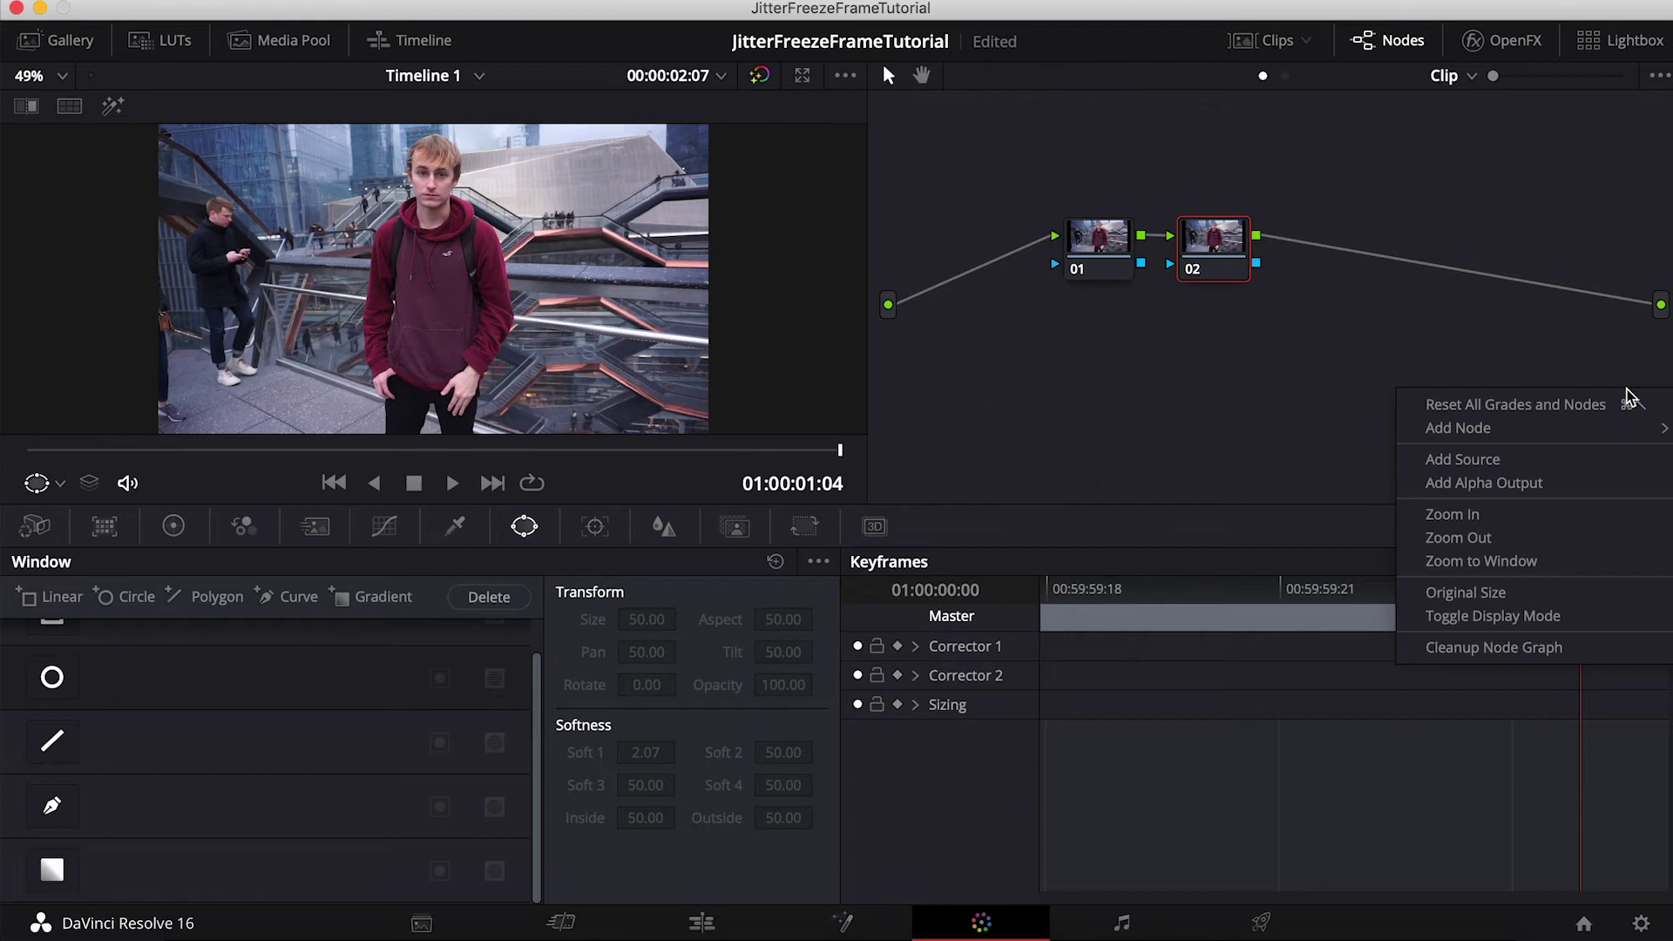
pyautogui.click(1561, 482)
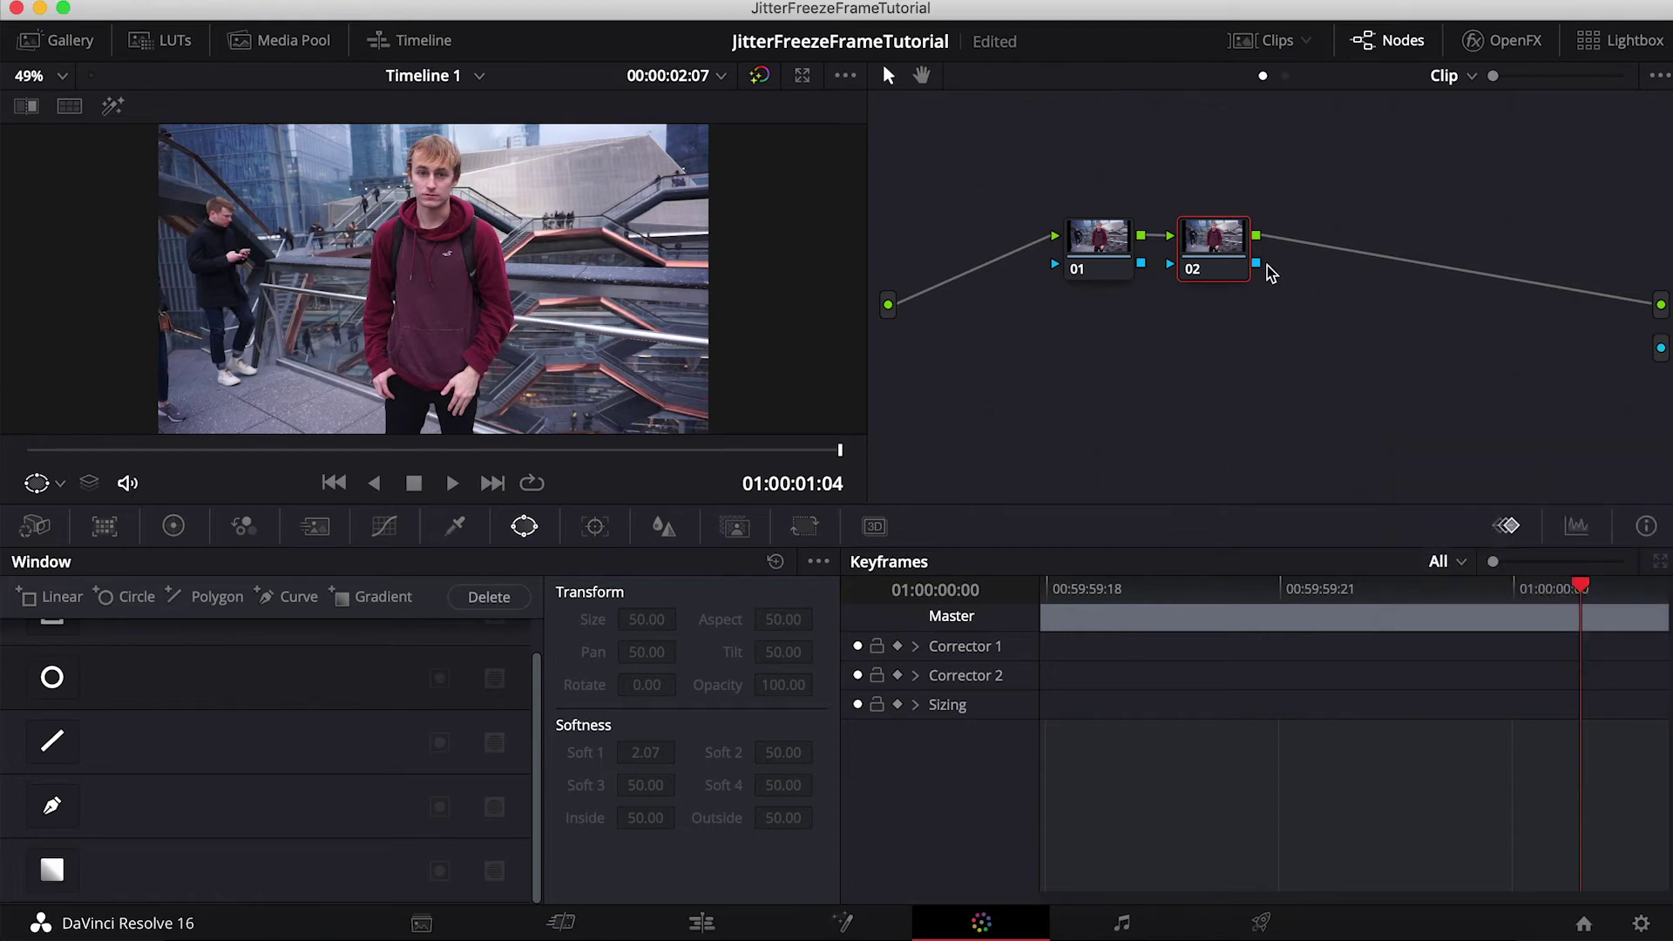
pyautogui.moveTo(1455, 329); pyautogui.dragTo(1663, 348)
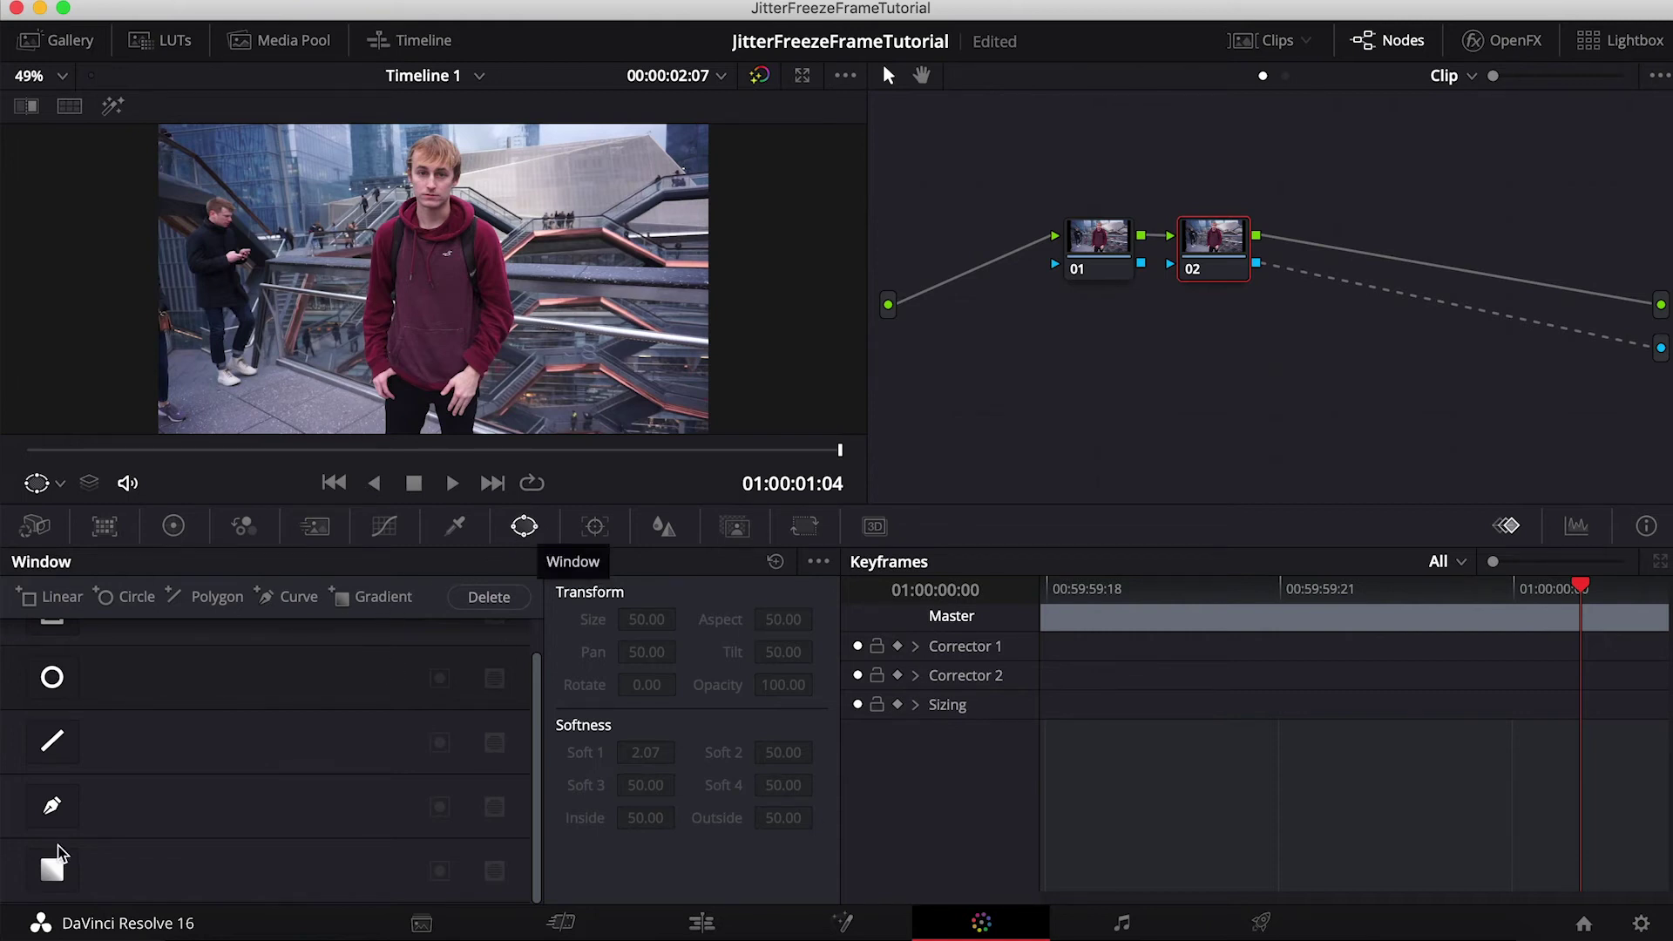
# Step: Trace a closed Curve window around the standing person, from head down to legs, on node 02
pyautogui.click(53, 811)
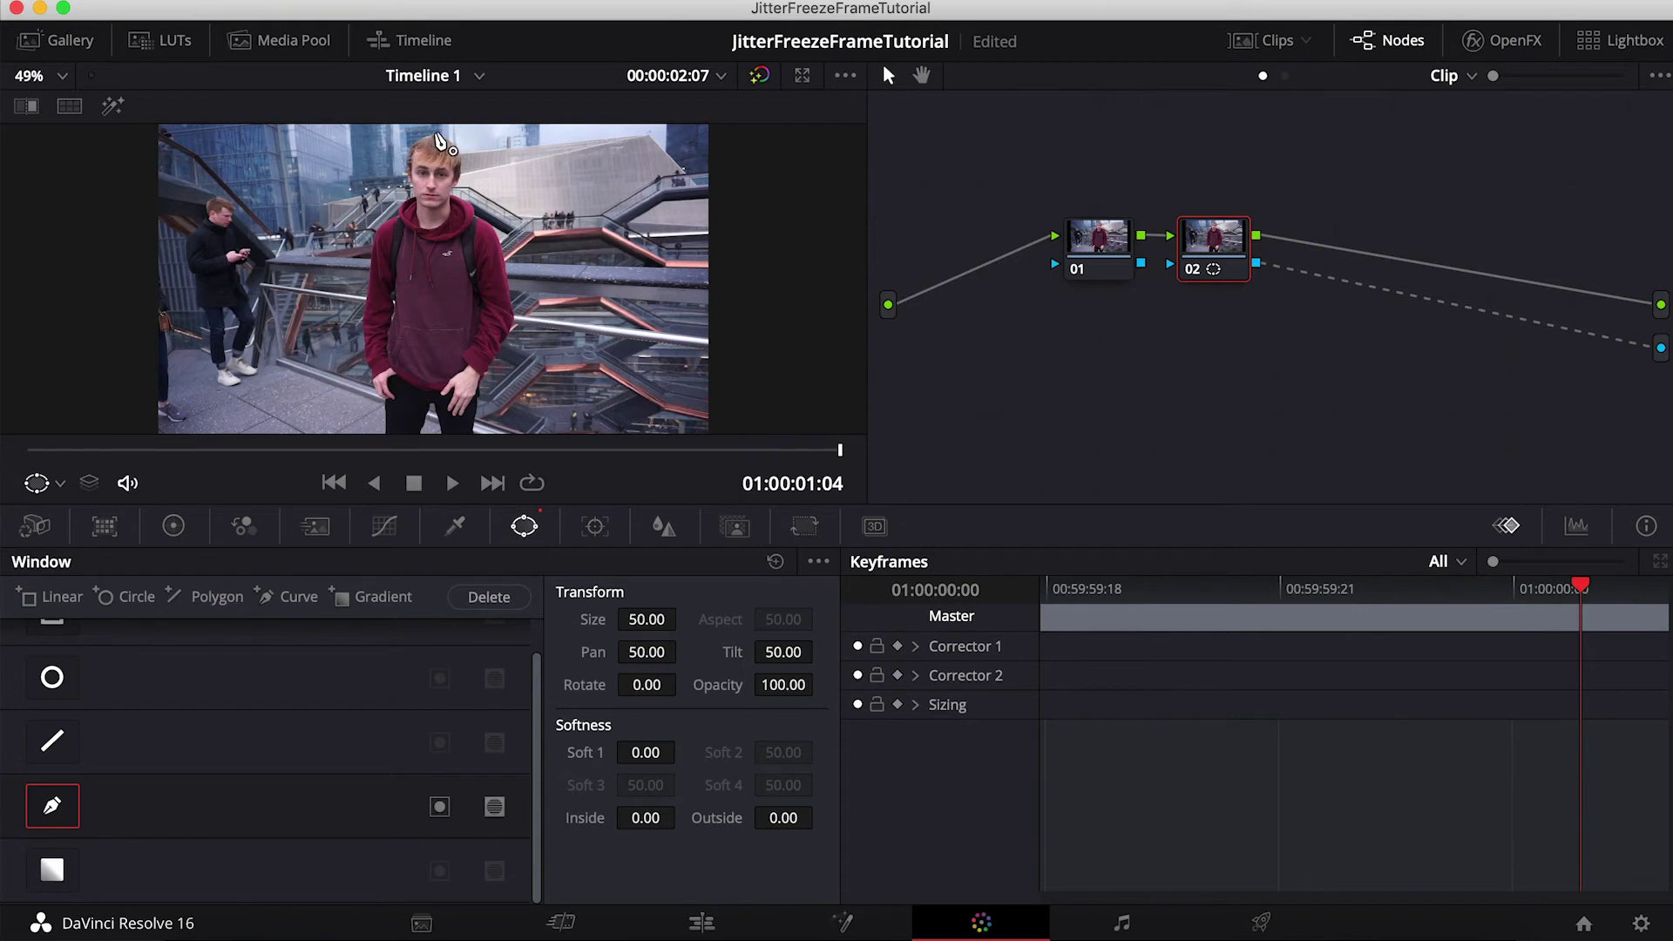
pyautogui.click(434, 131)
pyautogui.moveTo(429, 141)
pyautogui.mouseDown()
pyautogui.moveTo(413, 201)
pyautogui.moveTo(382, 222)
pyautogui.moveTo(362, 307)
pyautogui.moveTo(372, 379)
pyautogui.moveTo(471, 373)
pyautogui.moveTo(510, 283)
pyautogui.moveTo(492, 199)
pyautogui.moveTo(469, 181)
pyautogui.moveTo(448, 247)
pyautogui.moveTo(464, 261)
pyautogui.moveTo(443, 248)
pyautogui.moveTo(441, 199)
pyautogui.mouseUp()
pyautogui.click(376, 413)
pyautogui.click(409, 413)
pyautogui.click(424, 366)
pyautogui.click(436, 194)
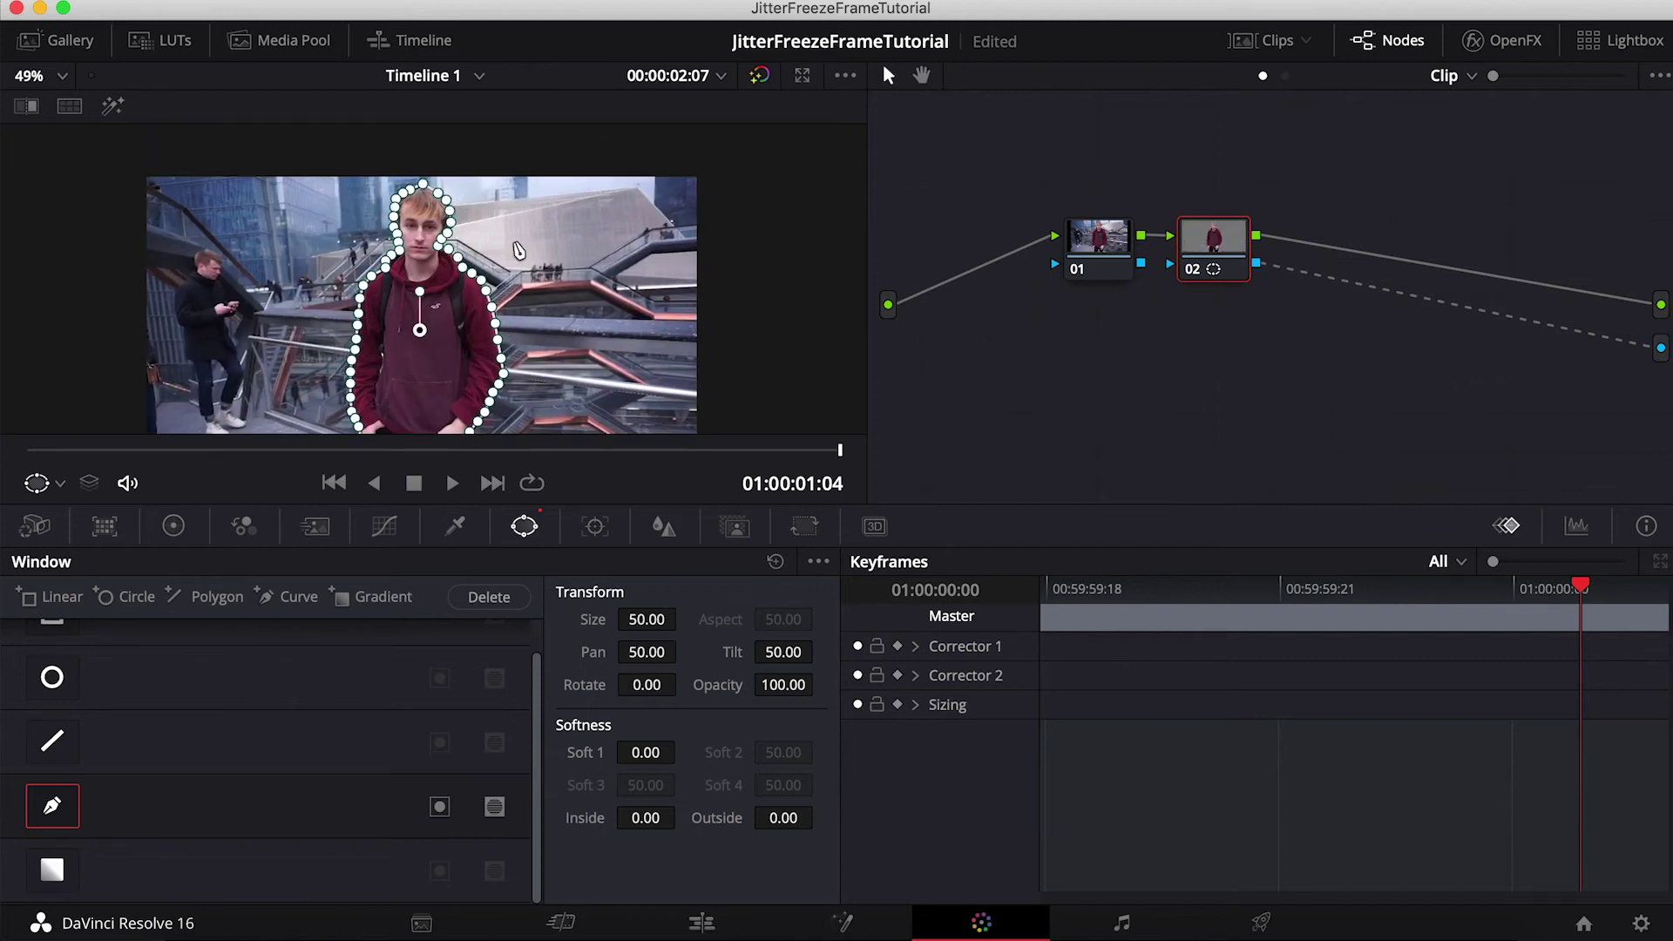
# Step: Raise the curve window's Soft 1 to 2.38 to soften the person mask's edge
pyautogui.scroll(-3, 484, 289)
pyautogui.scroll(-3, 485, 289)
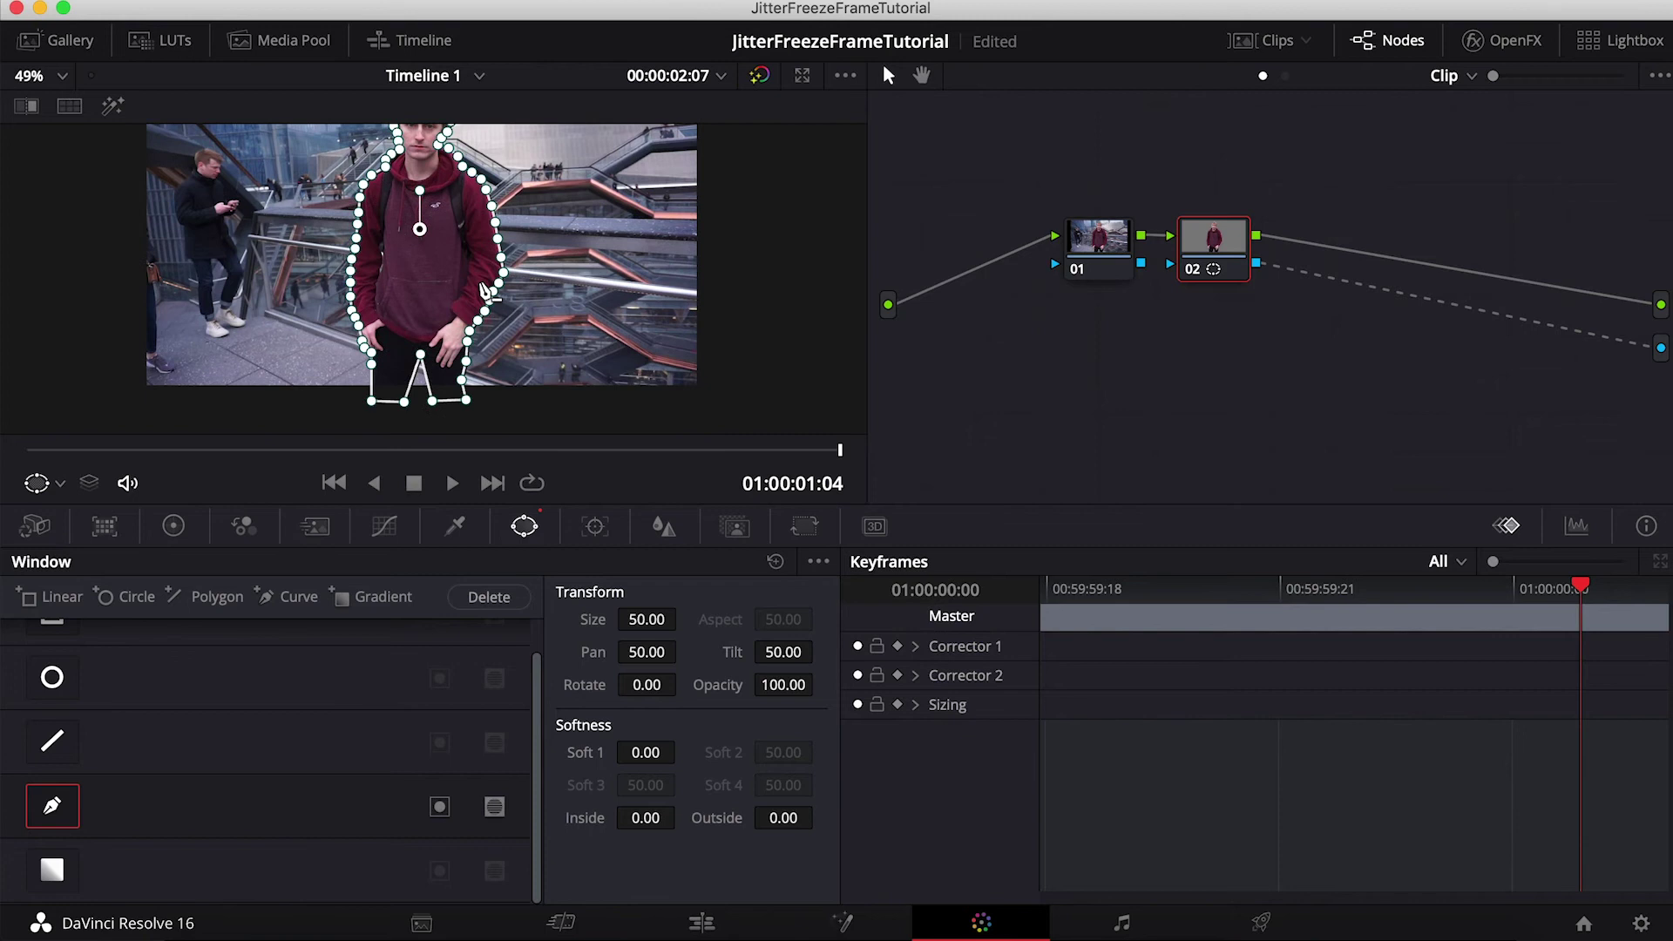
pyautogui.scroll(-2, 485, 289)
pyautogui.scroll(3, 484, 290)
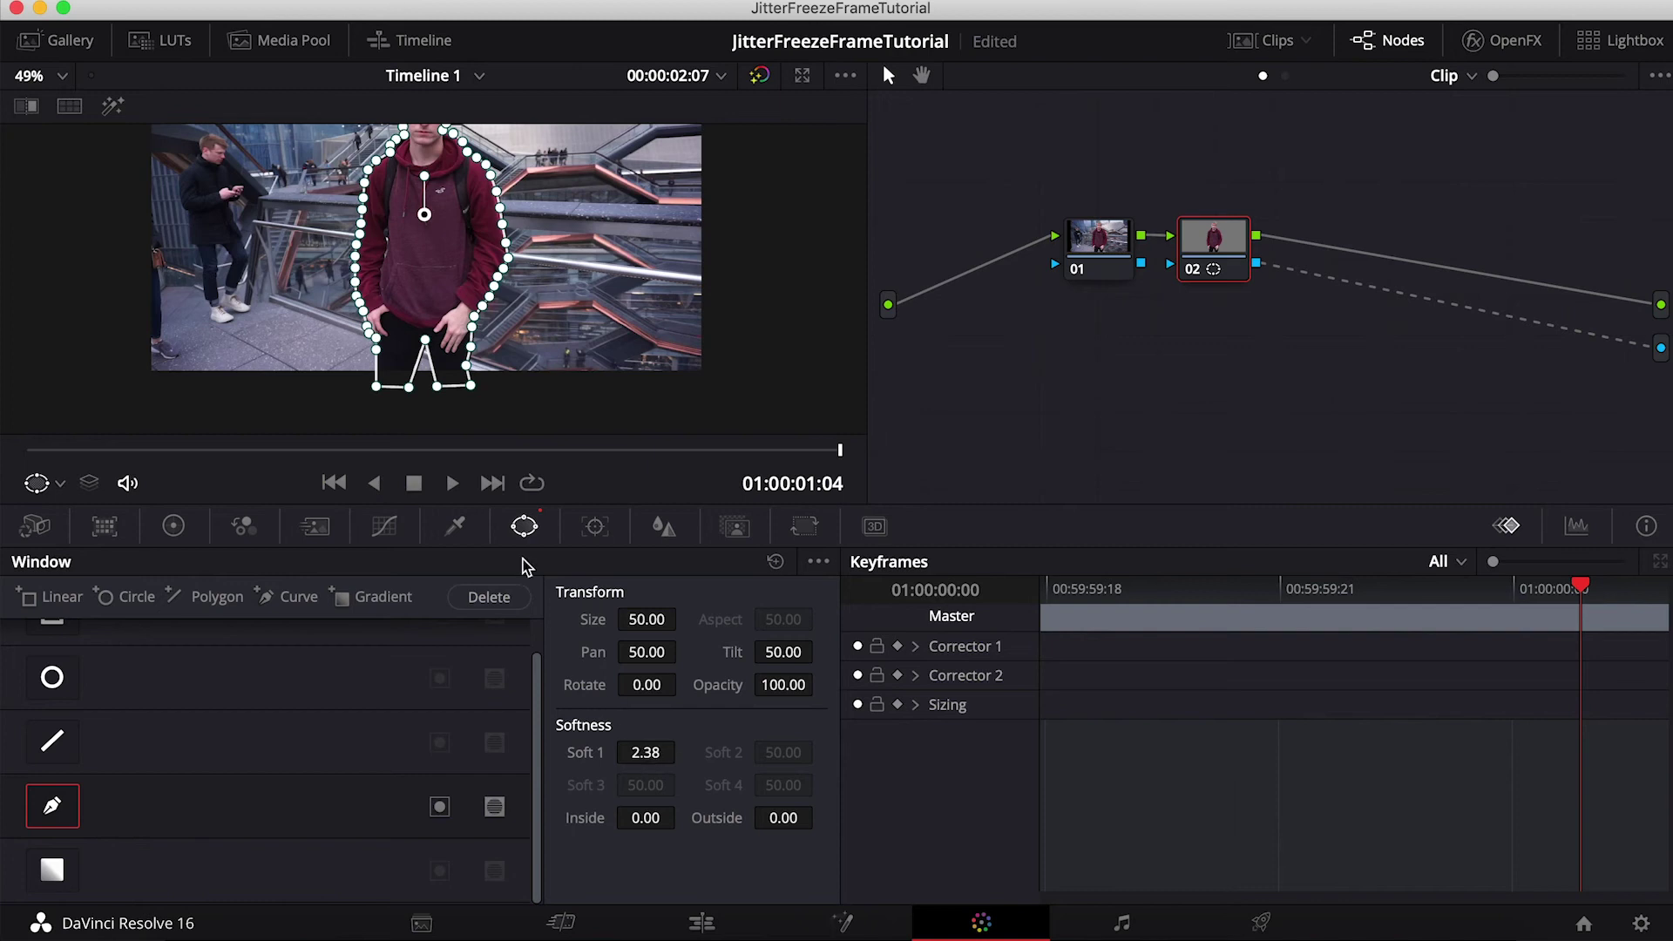
pyautogui.moveTo(423, 198); pyautogui.dragTo(422, 281)
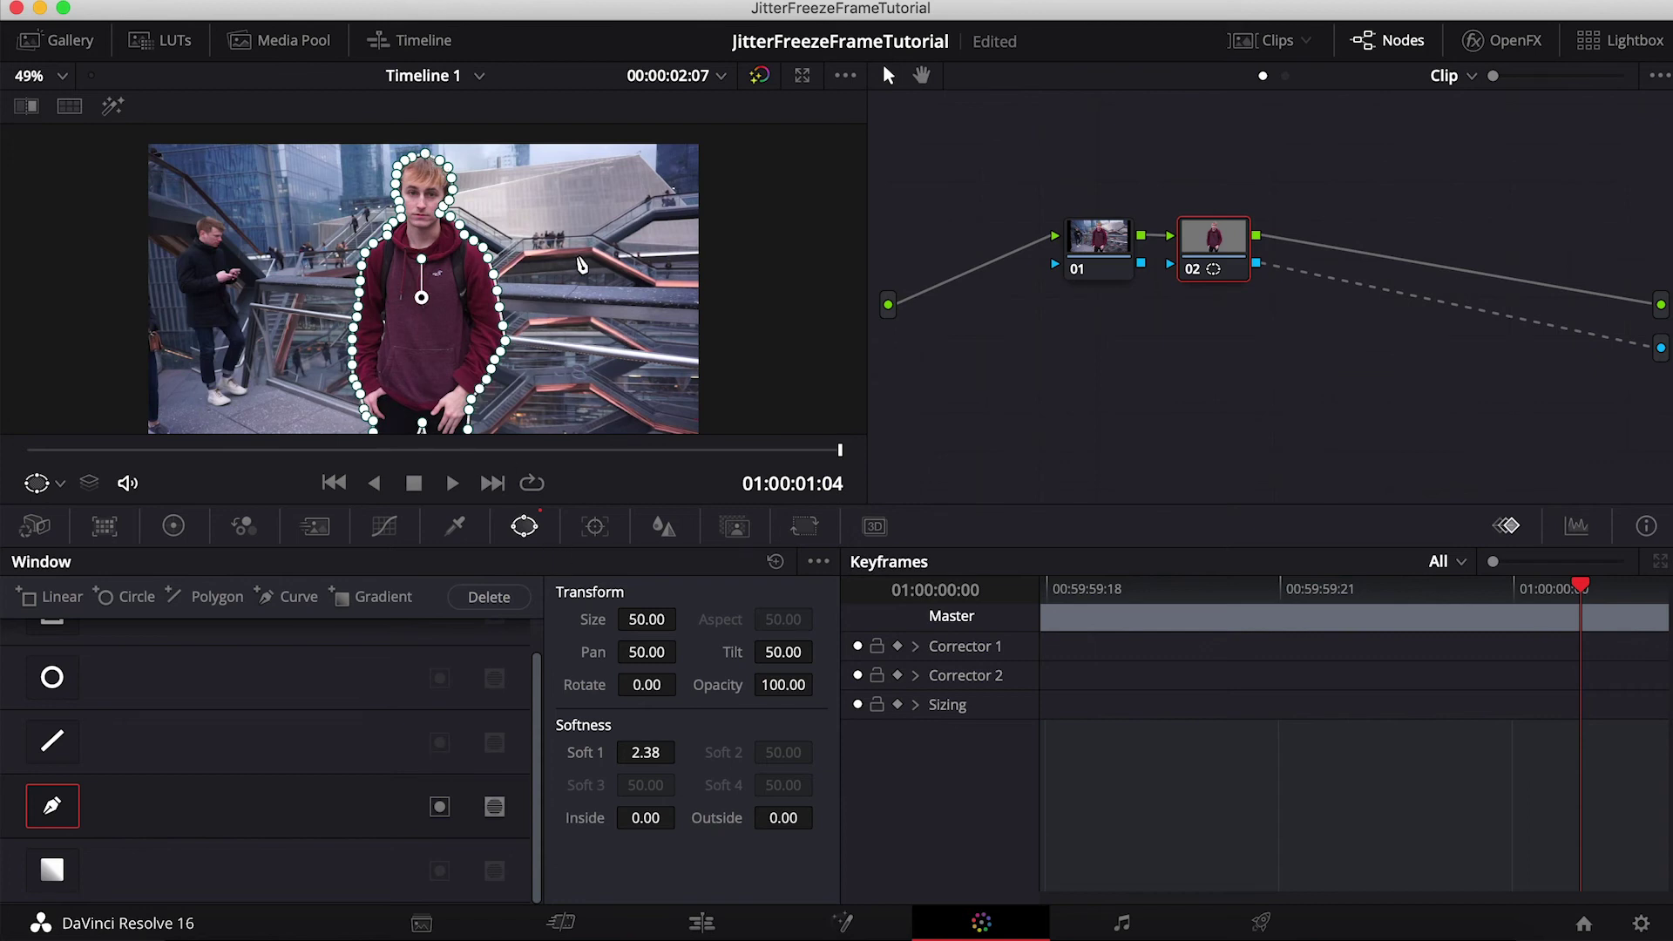
pyautogui.scroll(-2, 583, 266)
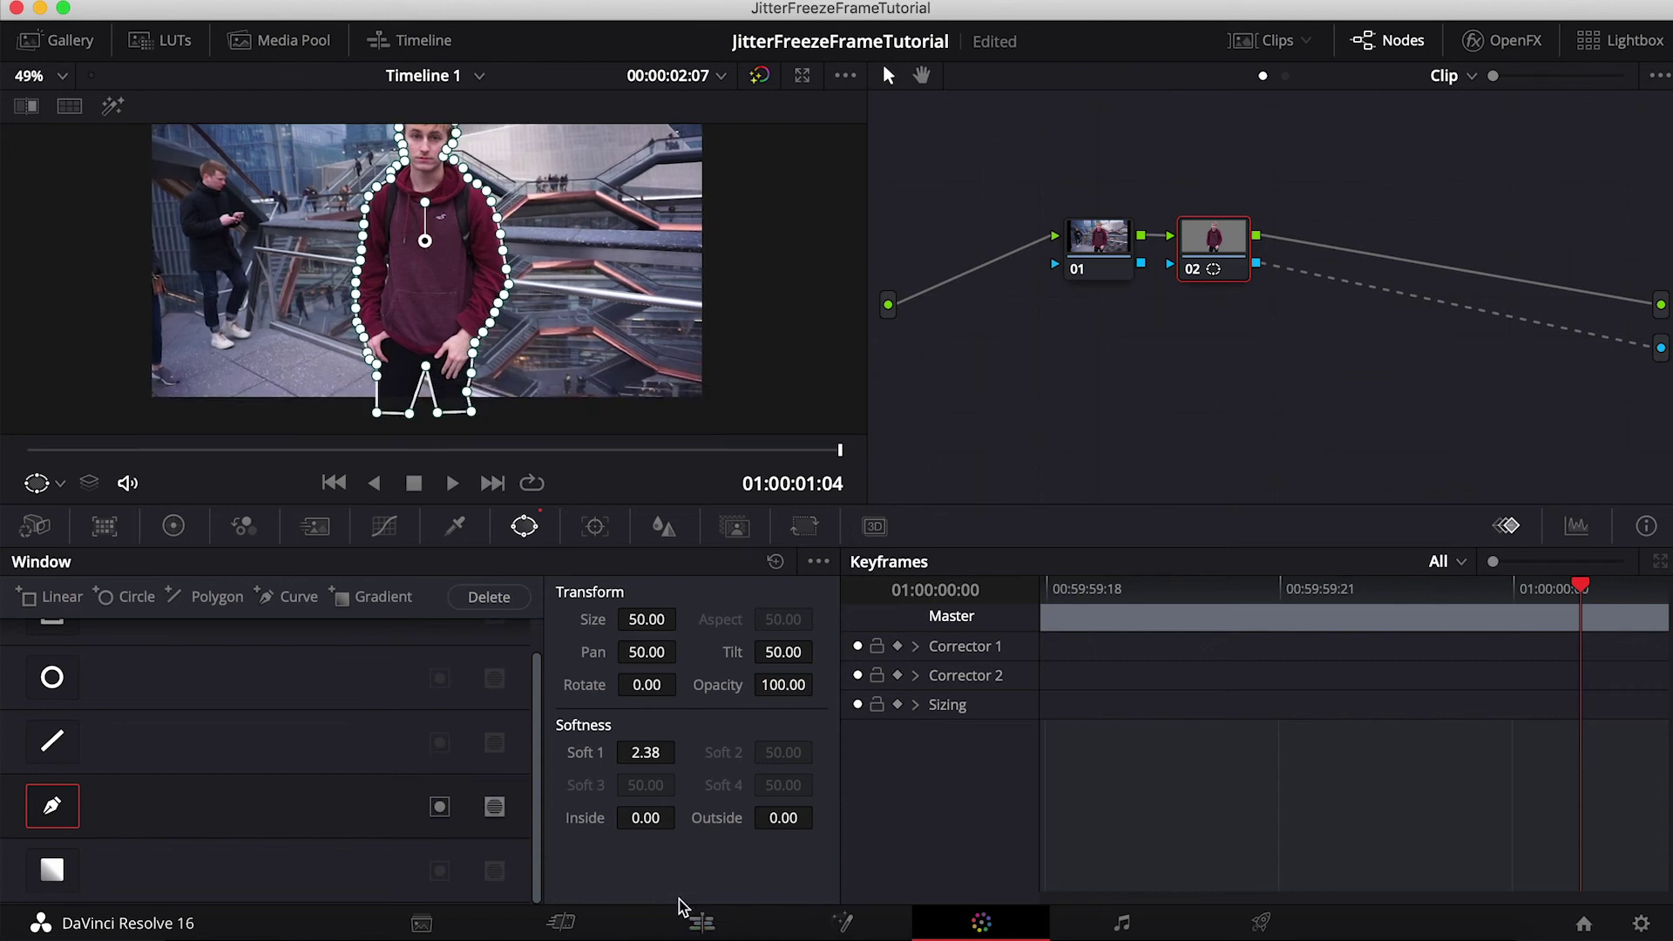
# Step: Back on the Edit page, play the cut from just before the freeze clip
pyautogui.click(689, 919)
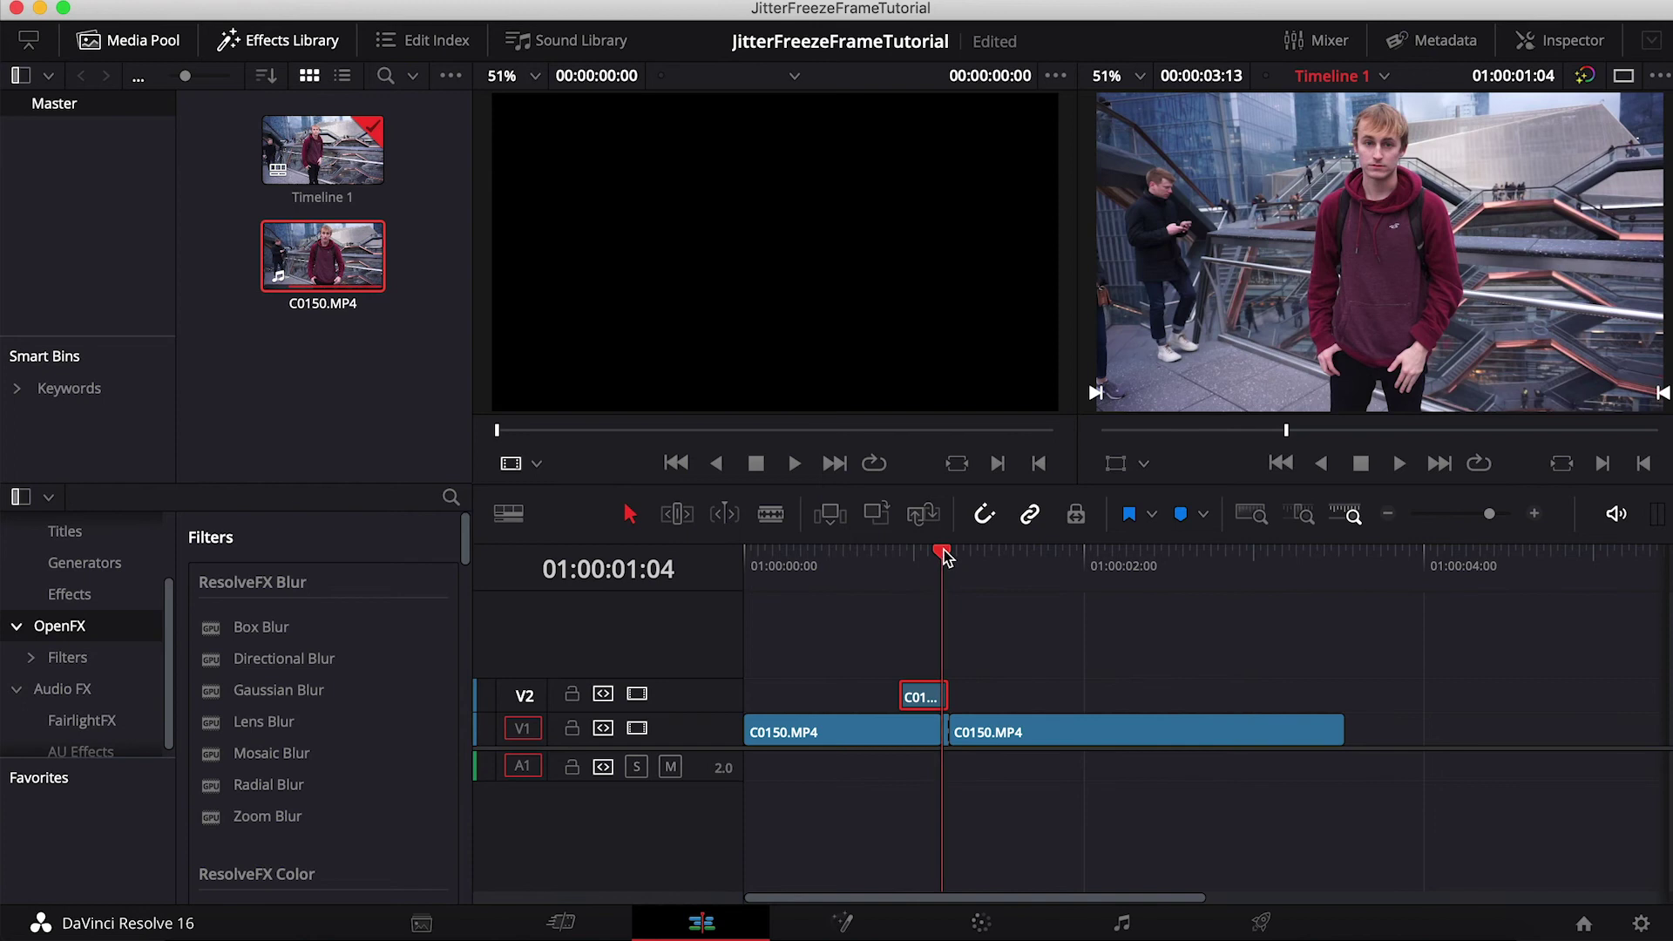
pyautogui.moveTo(936, 556); pyautogui.dragTo(880, 566)
pyautogui.press('space')
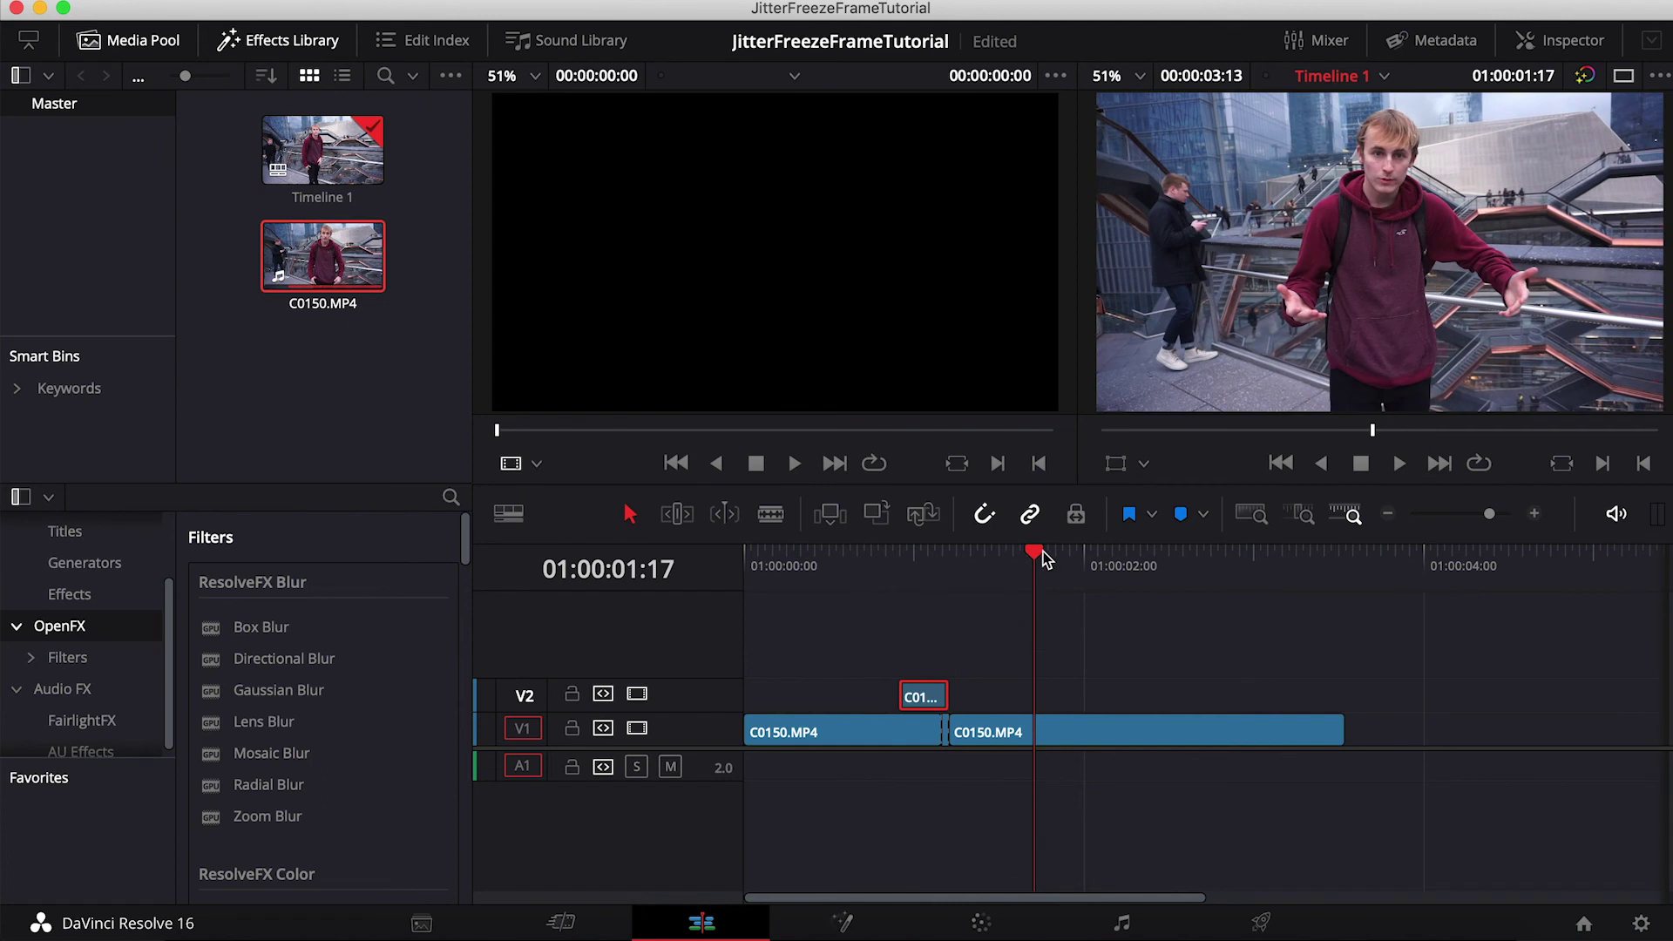
# Step: Extend the V2 freeze clip's start back to 01:00:00:18 and play the ghost-trail result
pyautogui.moveTo(1045, 559); pyautogui.dragTo(877, 621)
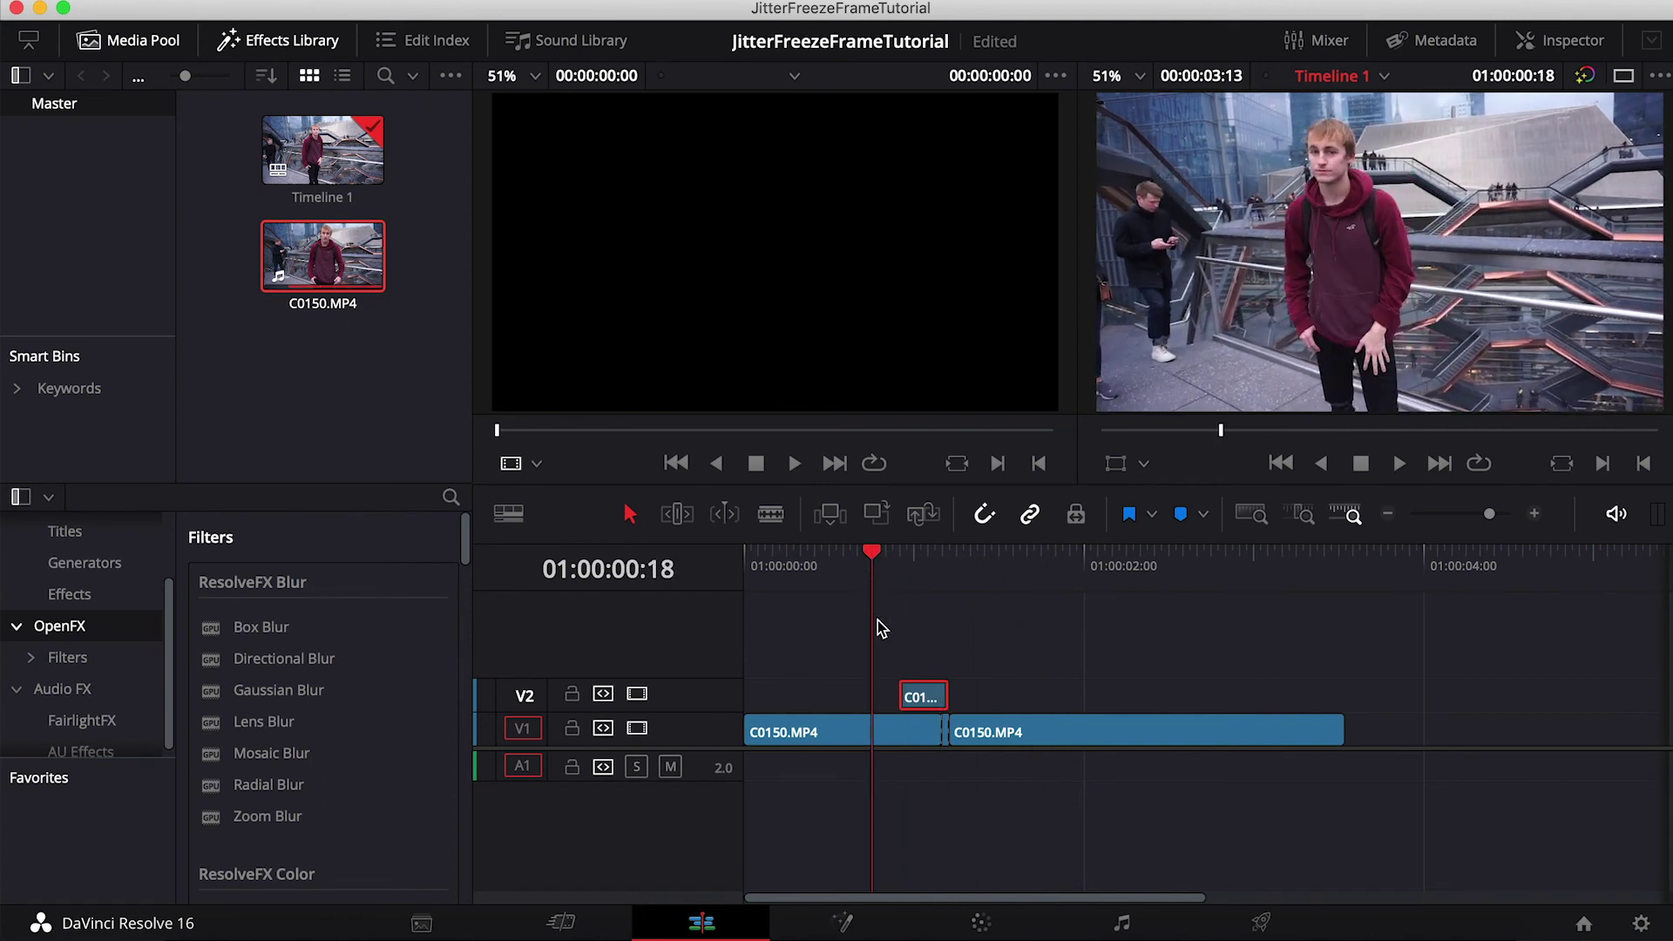
pyautogui.moveTo(902, 697); pyautogui.dragTo(883, 699)
pyautogui.click(851, 550)
pyautogui.press('space')
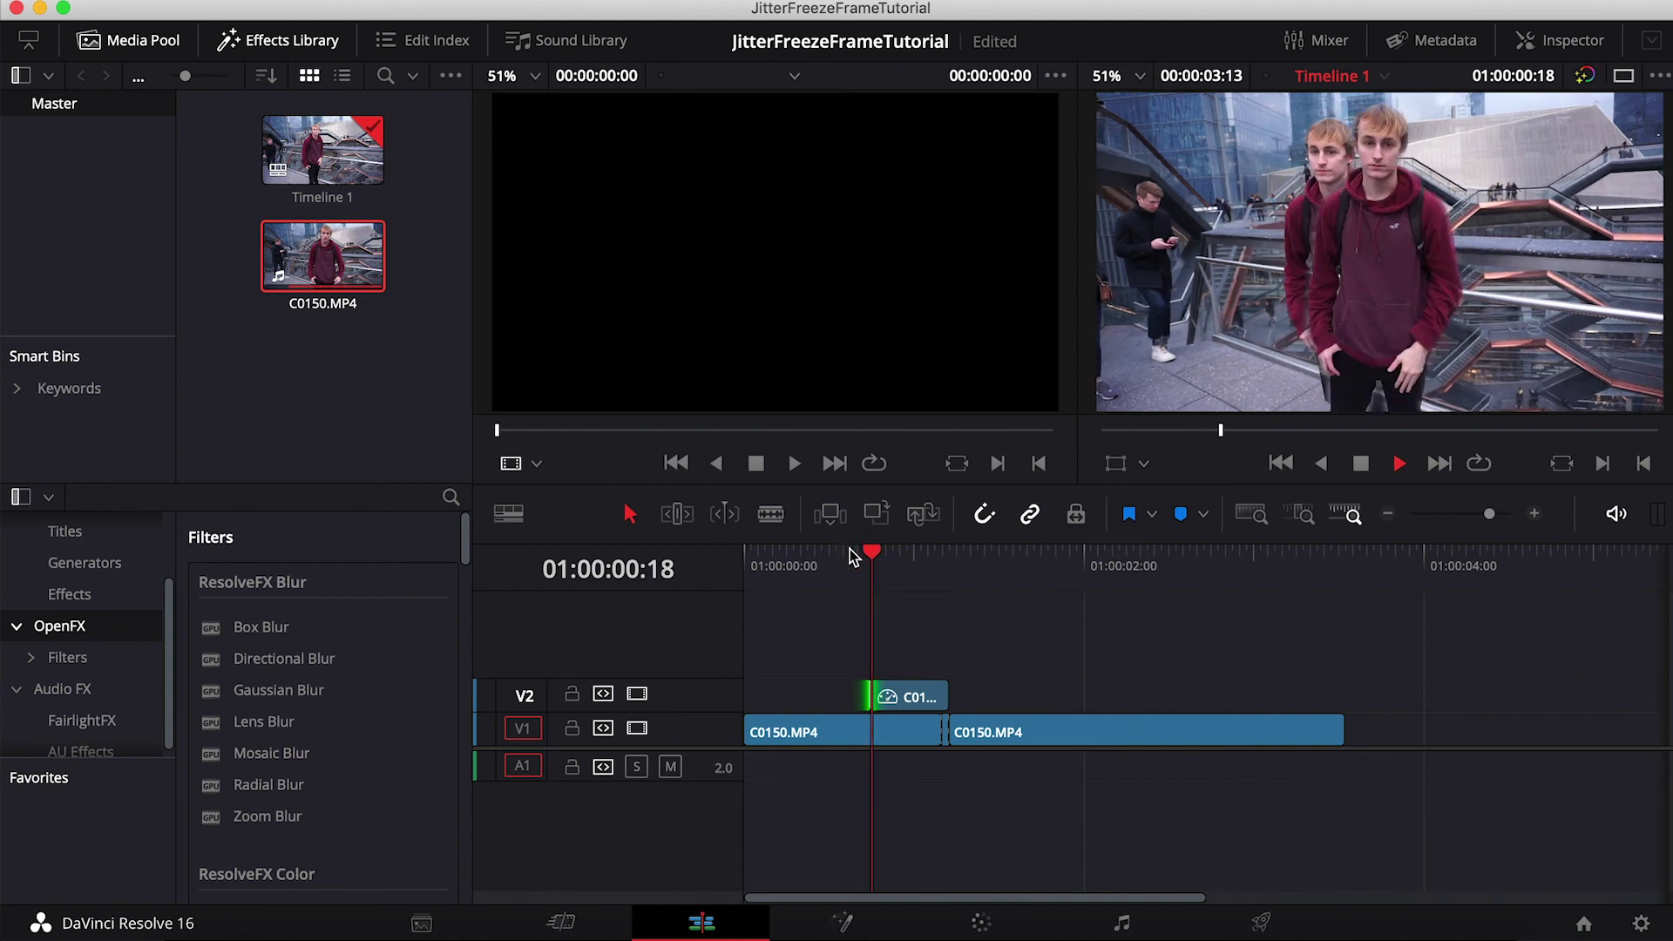